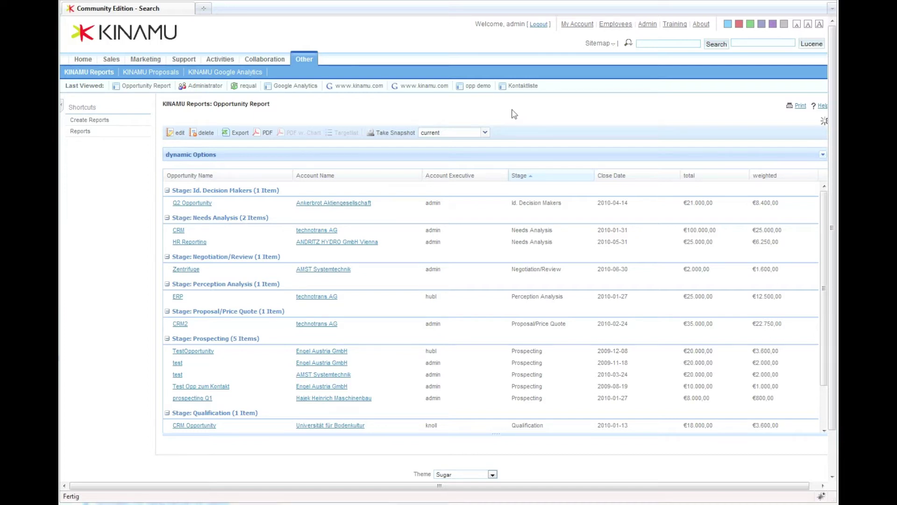
# Open the Opportunity Report in its editor from the results page toolbar.
pyautogui.click(170, 134)
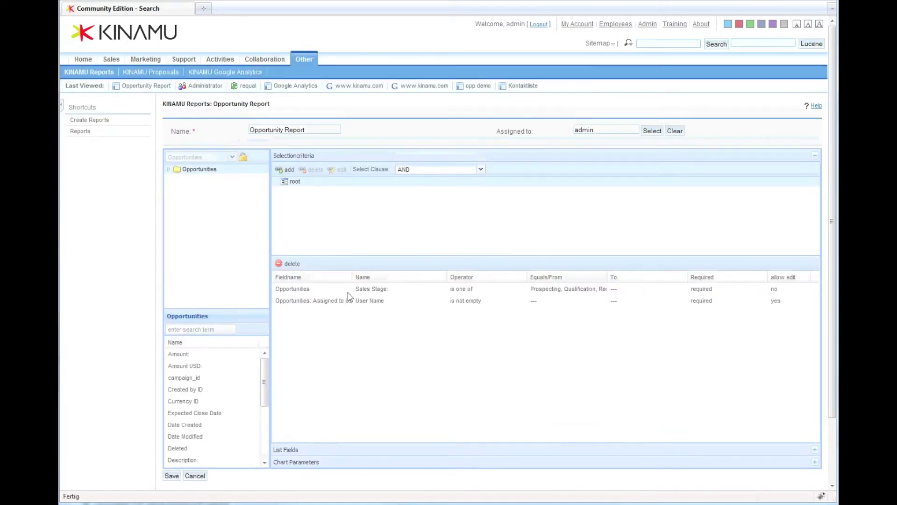
# Add the ID field to the list fields as a hidden column aggregated with COUNT.
pyautogui.click(286, 450)
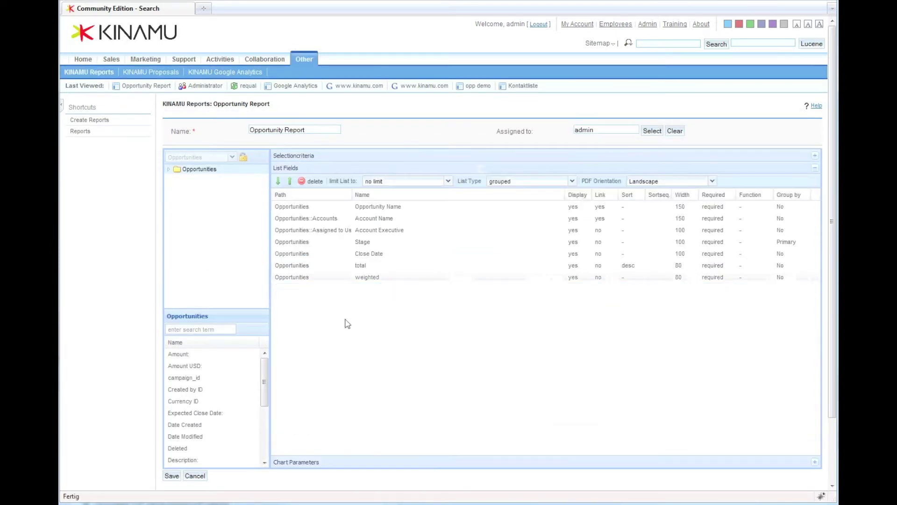
pyautogui.click(209, 330)
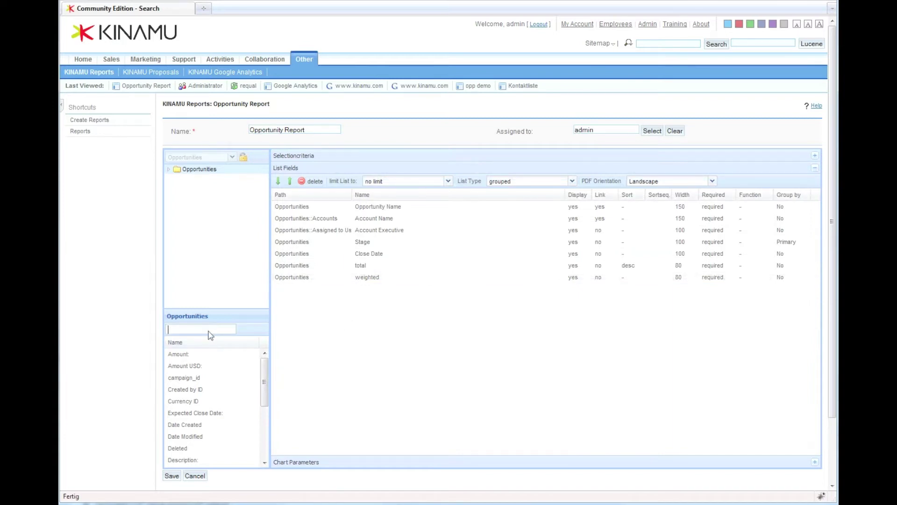
pyautogui.write('id')
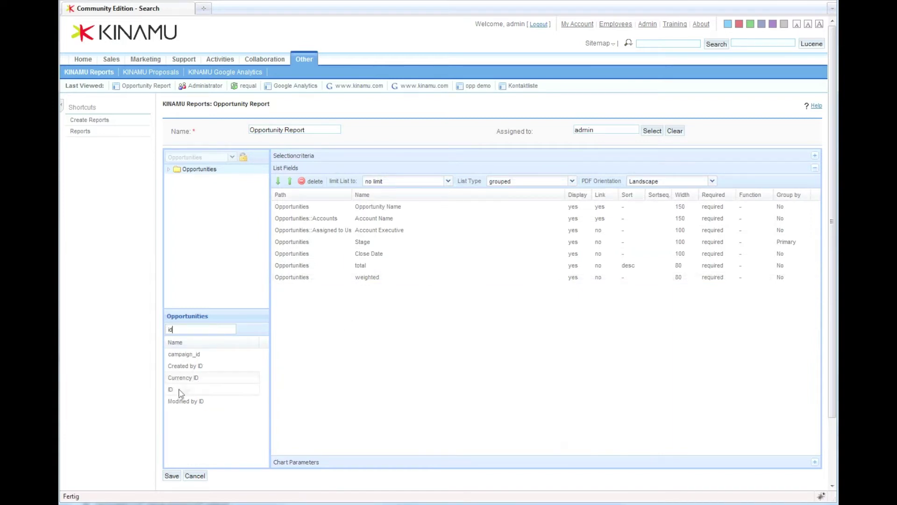
pyautogui.moveTo(172, 392); pyautogui.dragTo(573, 290)
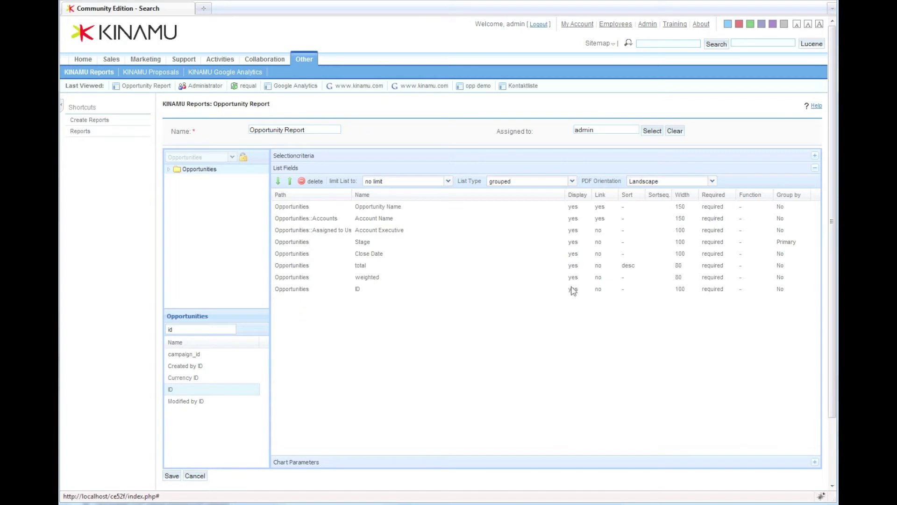
pyautogui.click(751, 290)
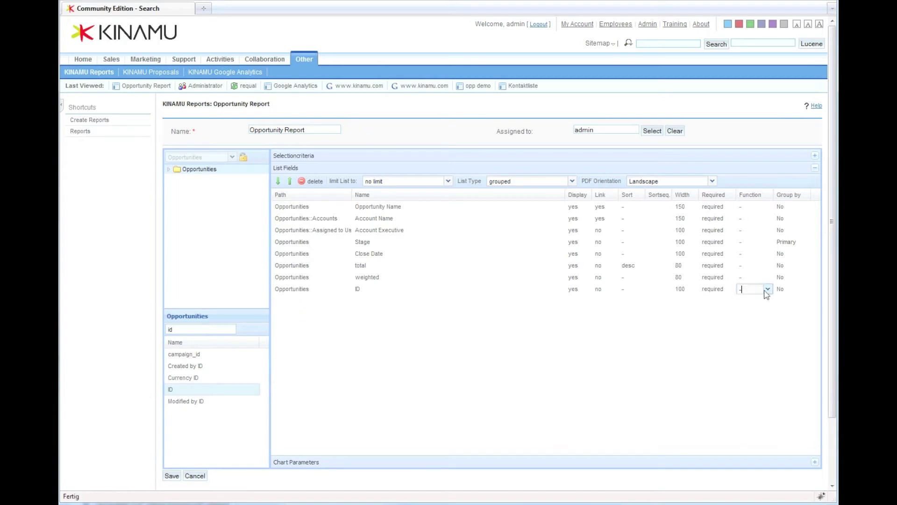
pyautogui.click(768, 289)
pyautogui.click(755, 321)
pyautogui.click(573, 289)
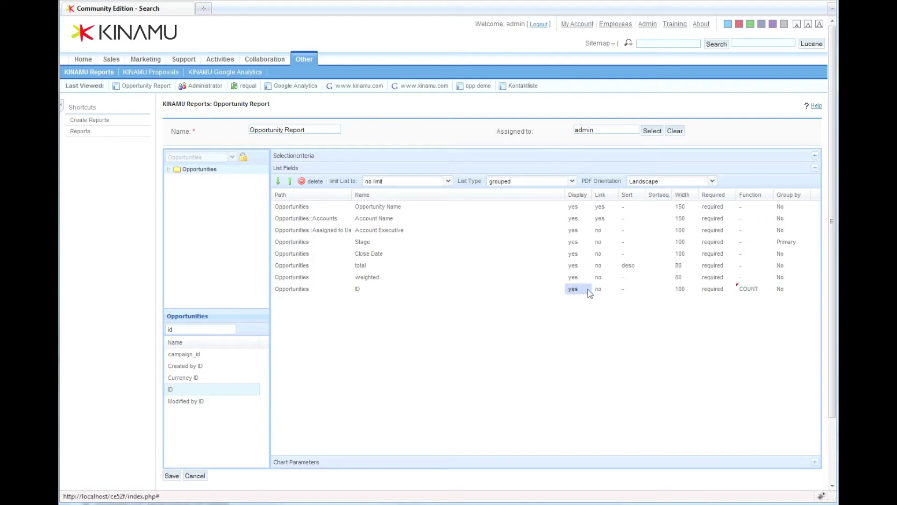
pyautogui.click(587, 290)
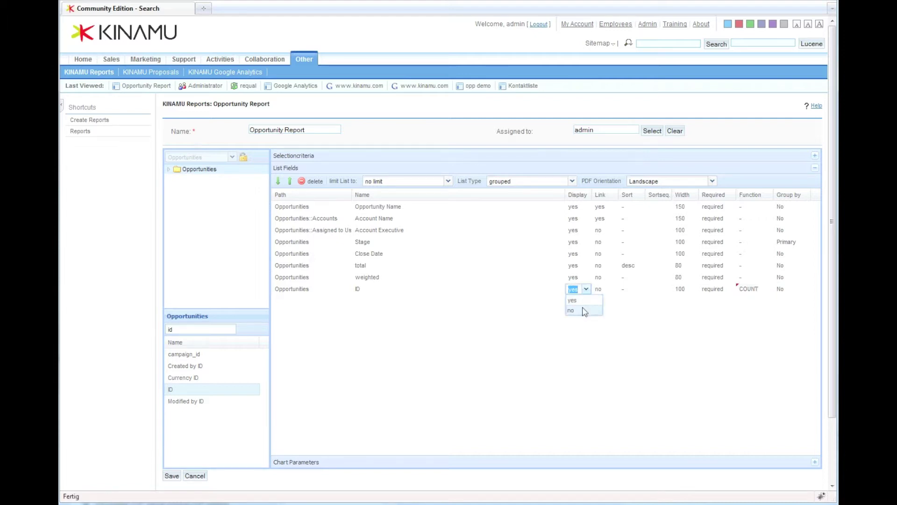
pyautogui.click(582, 310)
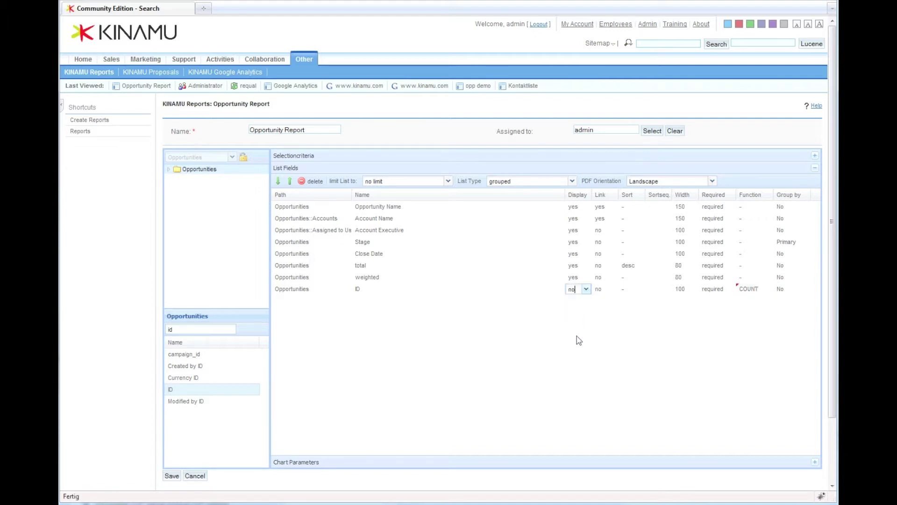
# Set the total column's function to SUM.
pyautogui.click(748, 265)
pyautogui.click(767, 266)
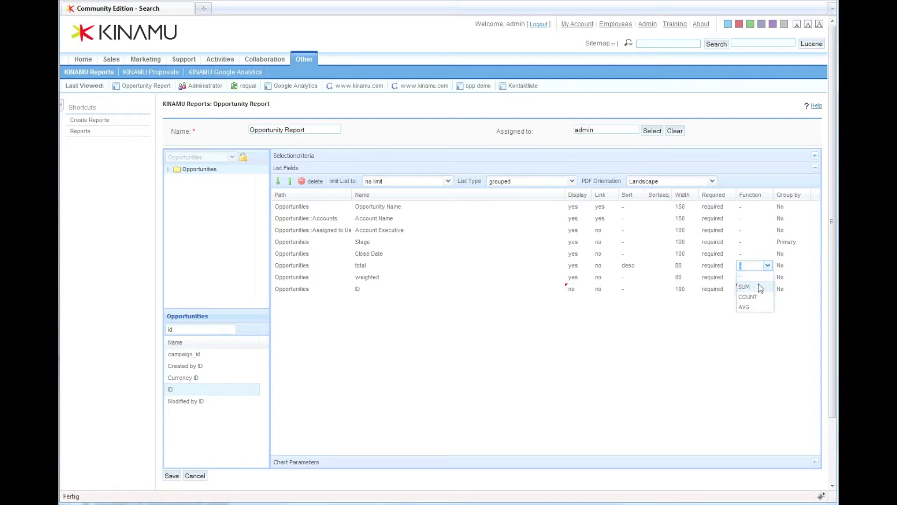
pyautogui.click(746, 287)
pyautogui.click(680, 360)
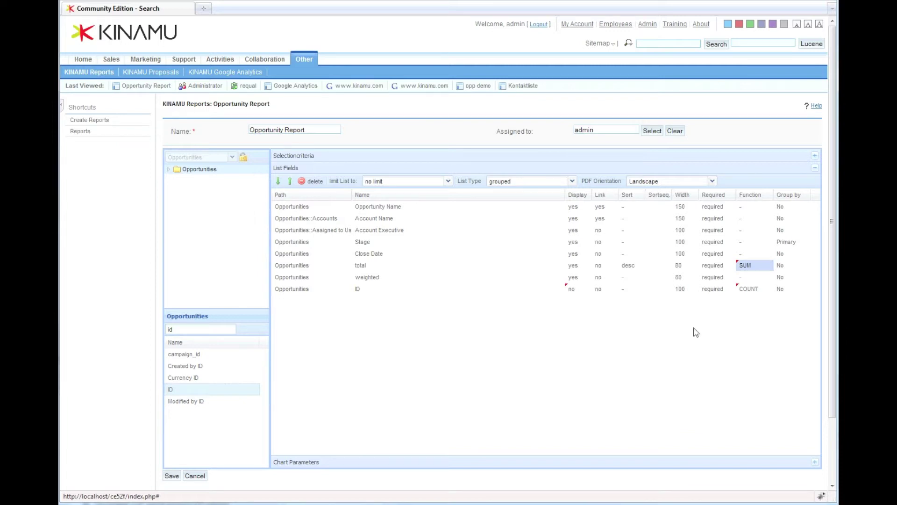
# Use a 1x3 chart layout and make Chart 1 a Dougnut 2D titled 'Count Opportunity by Stage'.
pyautogui.click(321, 463)
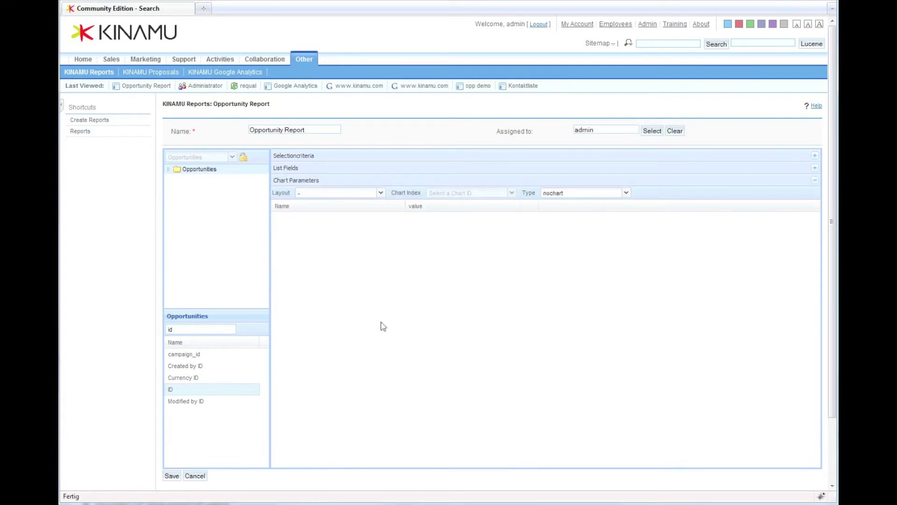
pyautogui.click(380, 193)
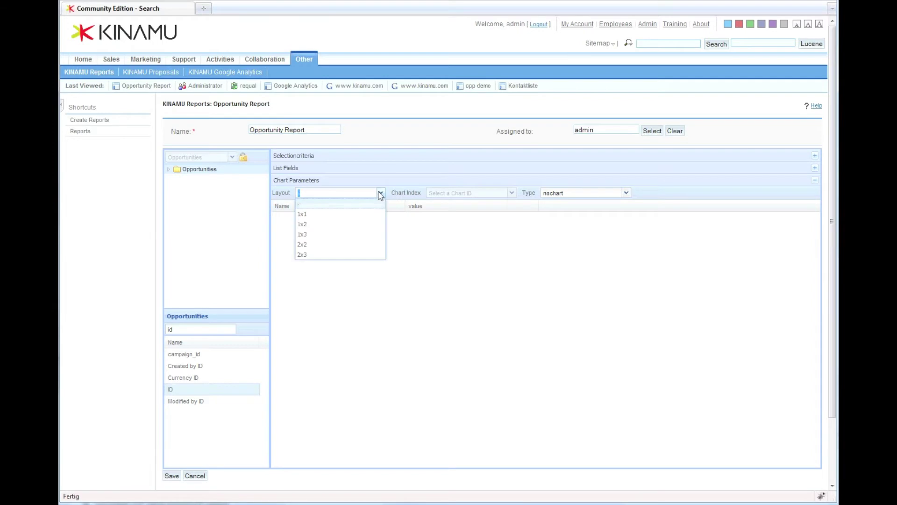
pyautogui.click(364, 239)
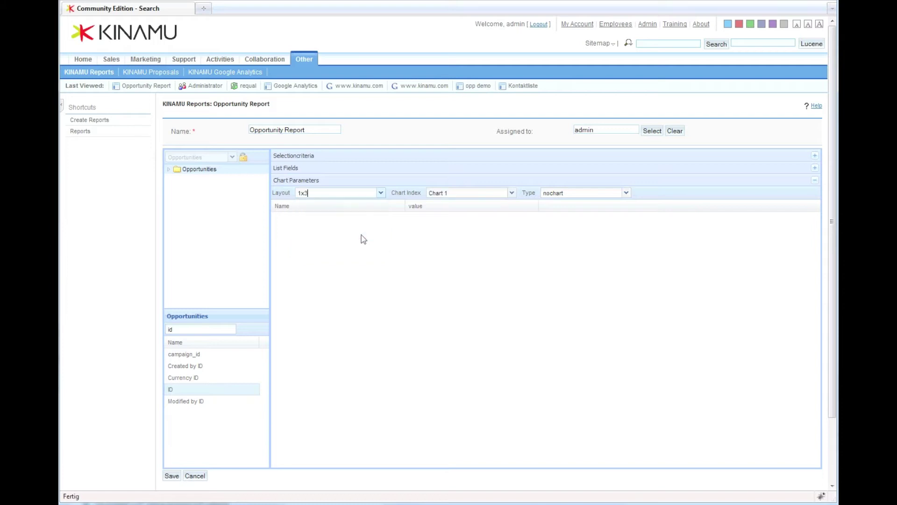
pyautogui.click(585, 193)
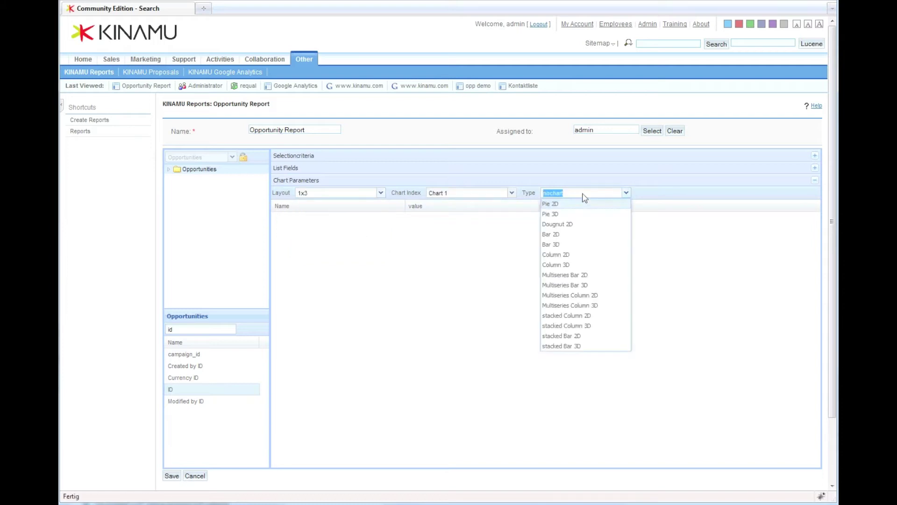
pyautogui.click(580, 225)
pyautogui.click(458, 230)
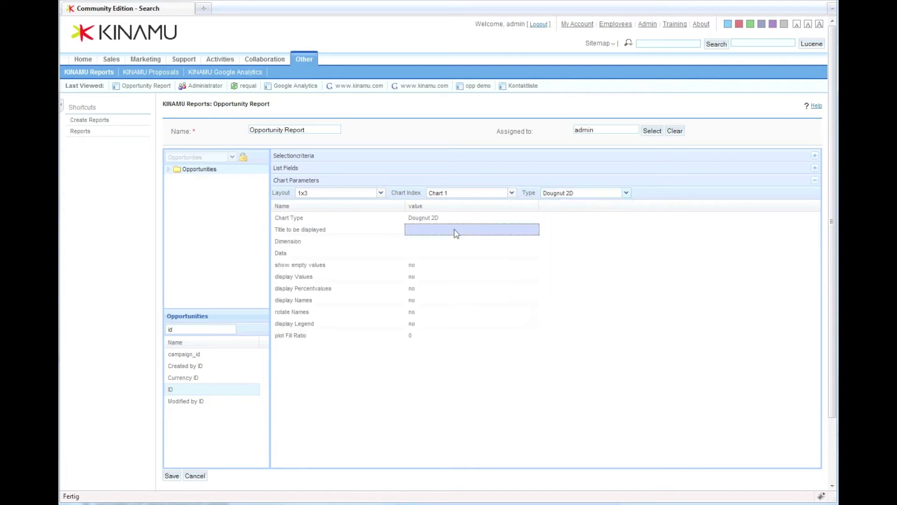
pyautogui.write('Count')
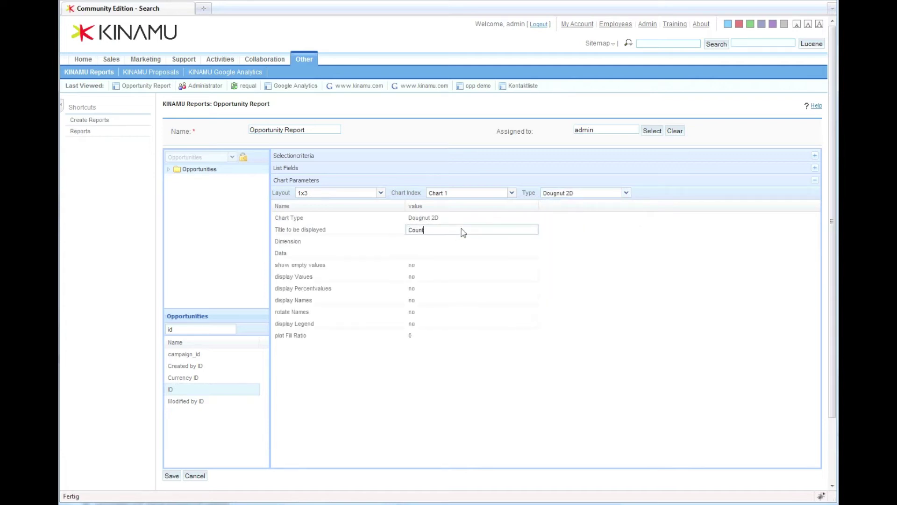
pyautogui.write(' Opportunity b')
pyautogui.write('a STage')
pyautogui.write('tage')
pyautogui.press('Return')
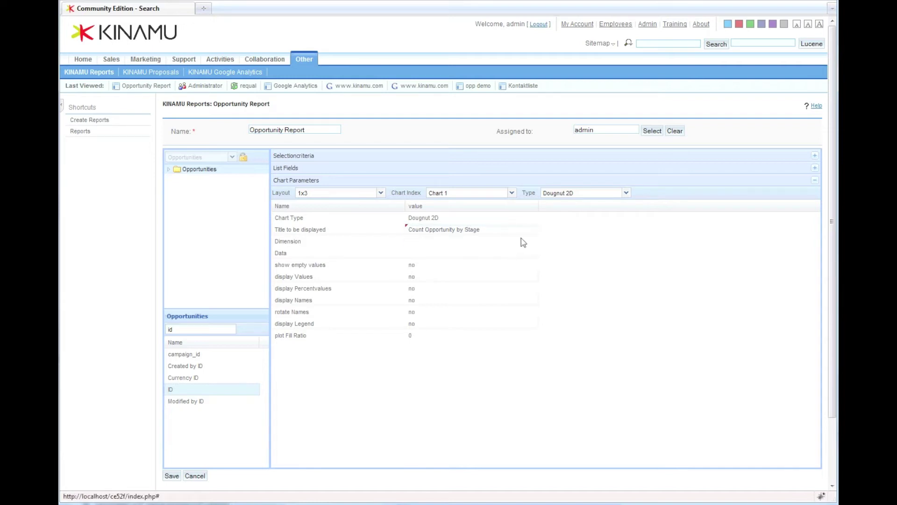
# Plot ID by Stage on Chart 1 with display Values and display Names set to yes.
pyautogui.click(520, 241)
pyautogui.click(533, 241)
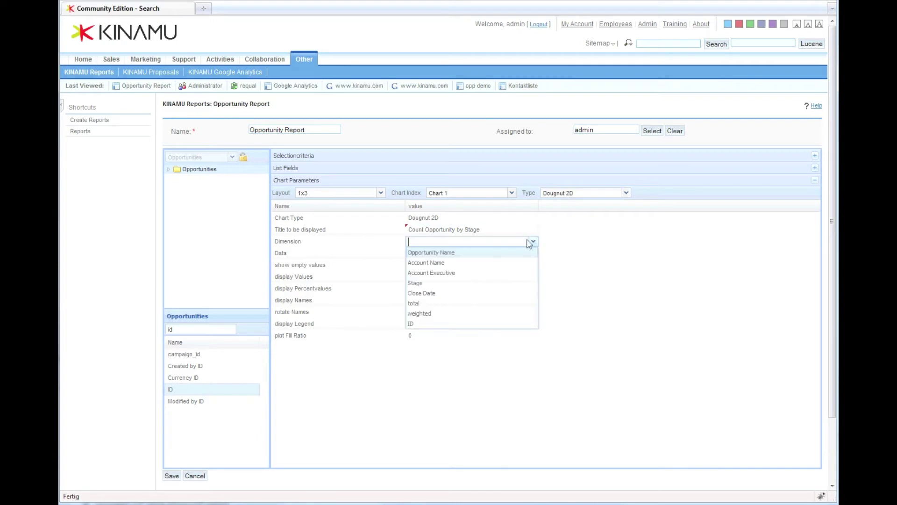
pyautogui.click(457, 284)
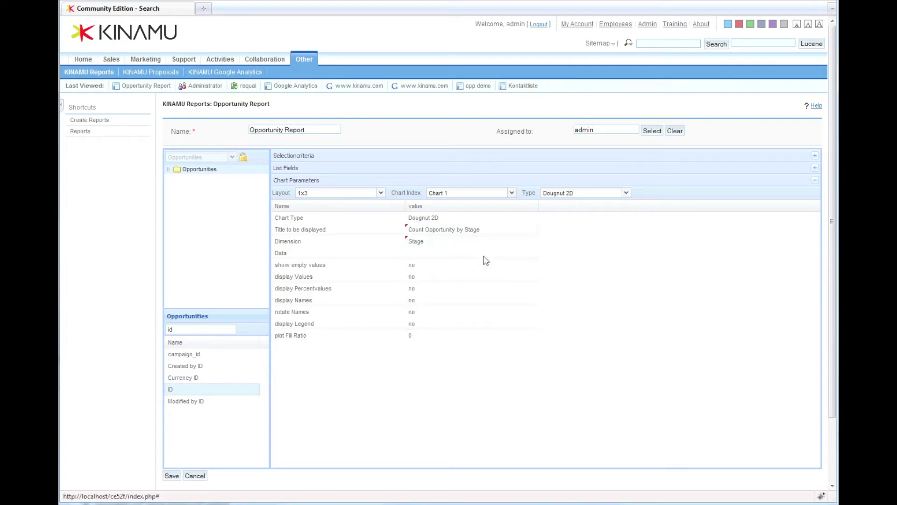
pyautogui.click(525, 259)
pyautogui.click(532, 253)
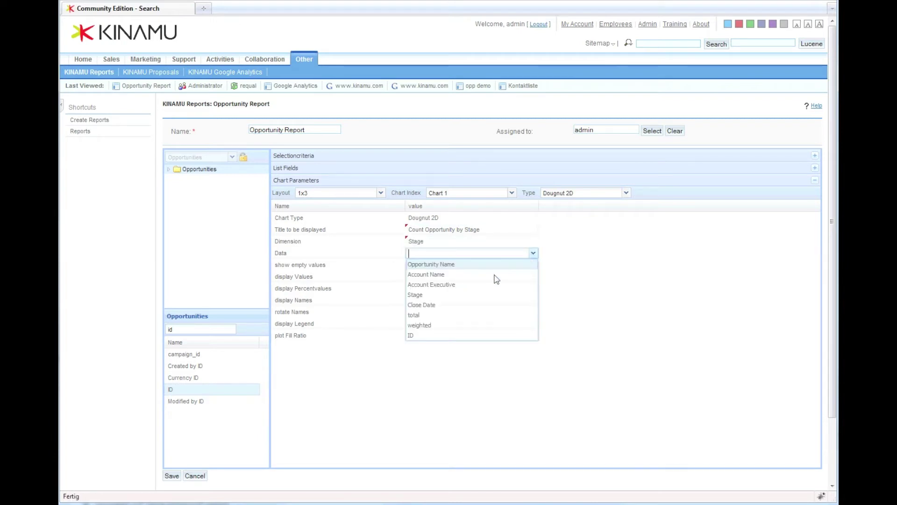
pyautogui.click(454, 336)
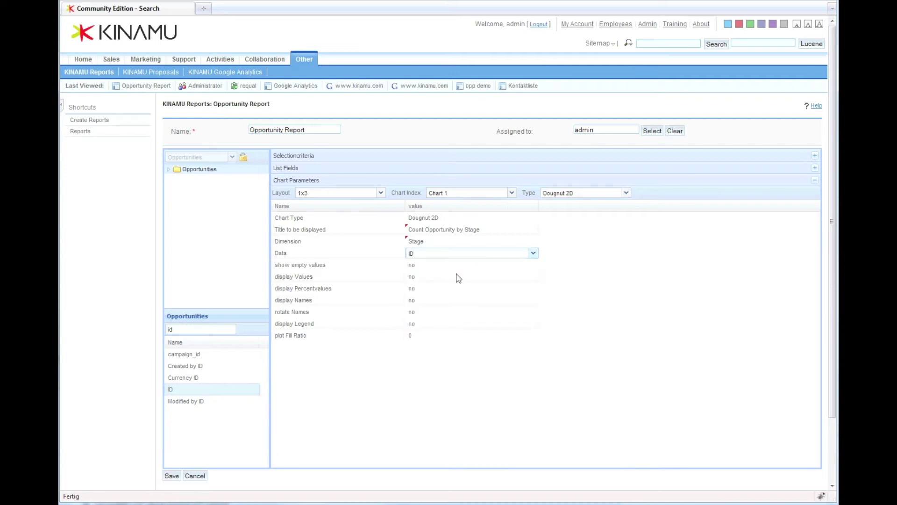
pyautogui.click(463, 278)
pyautogui.click(533, 277)
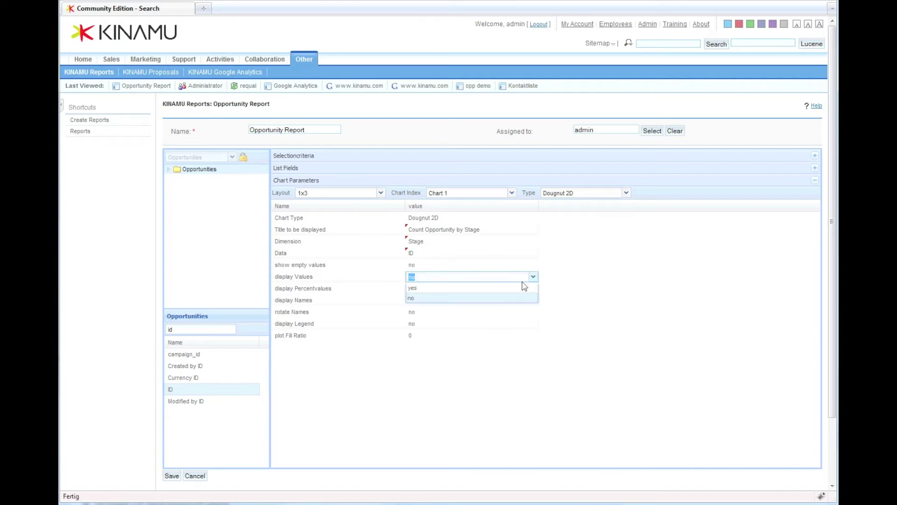
pyautogui.click(511, 289)
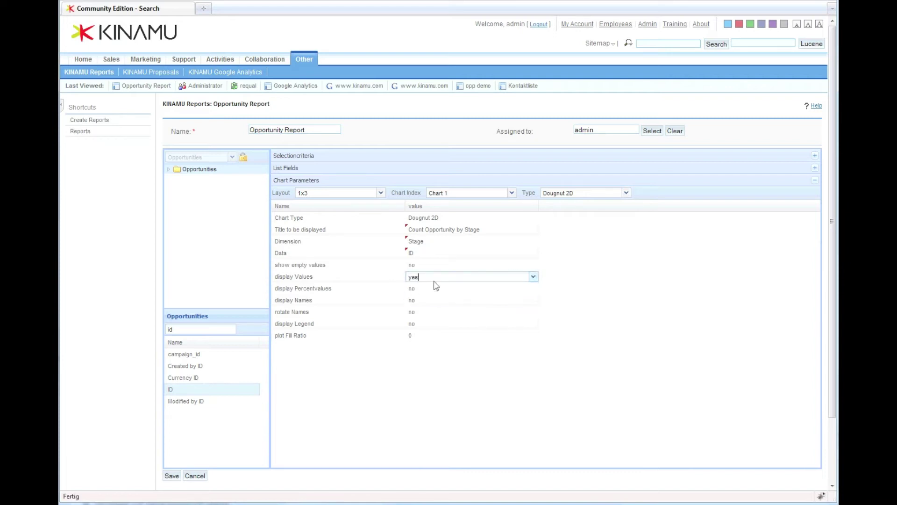
pyautogui.click(463, 304)
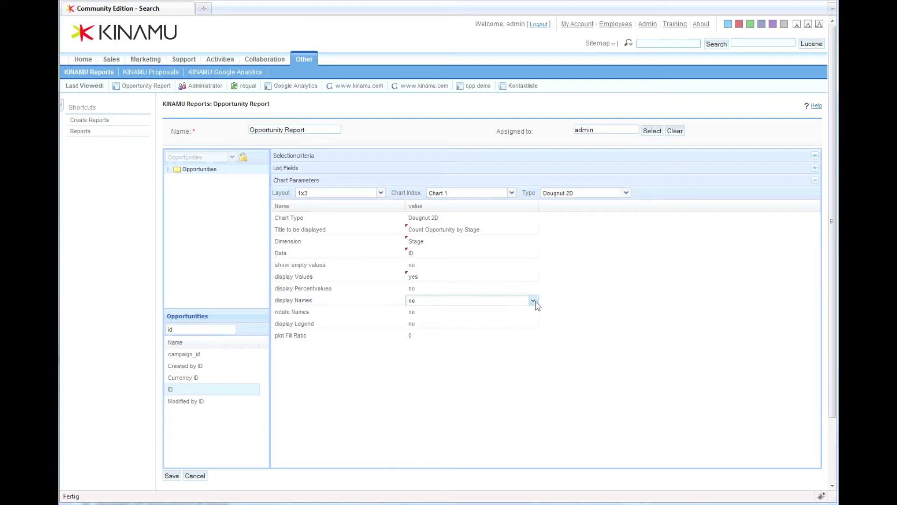
pyautogui.click(533, 302)
pyautogui.click(502, 312)
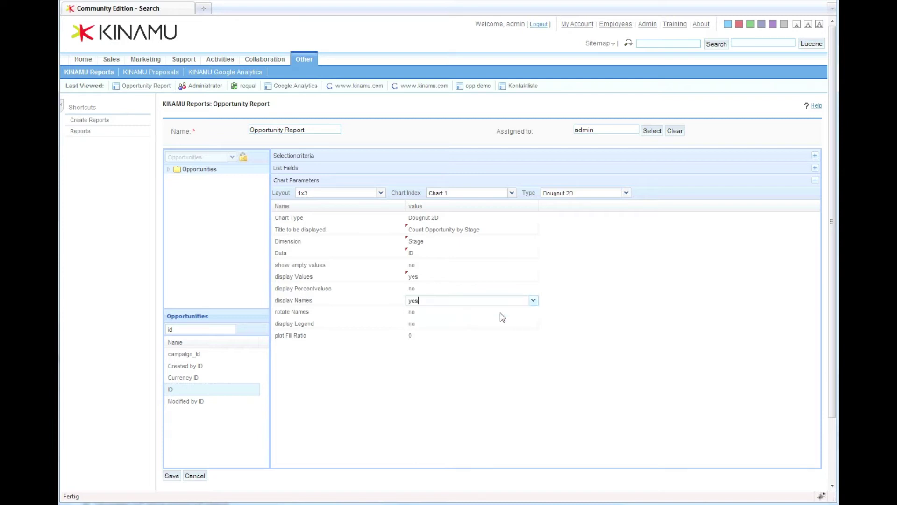
pyautogui.click(457, 360)
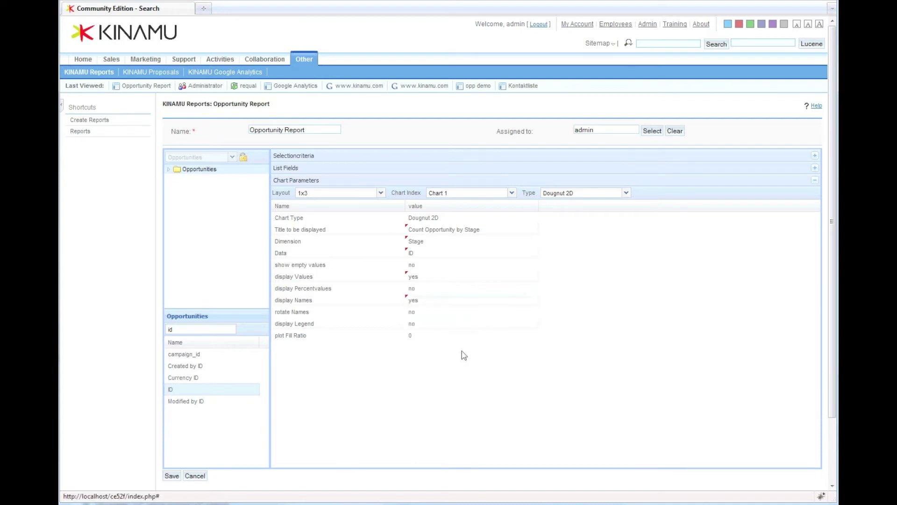
# Make Chart 2 a Bar 2D titled 'Total by Stage'.
pyautogui.click(512, 192)
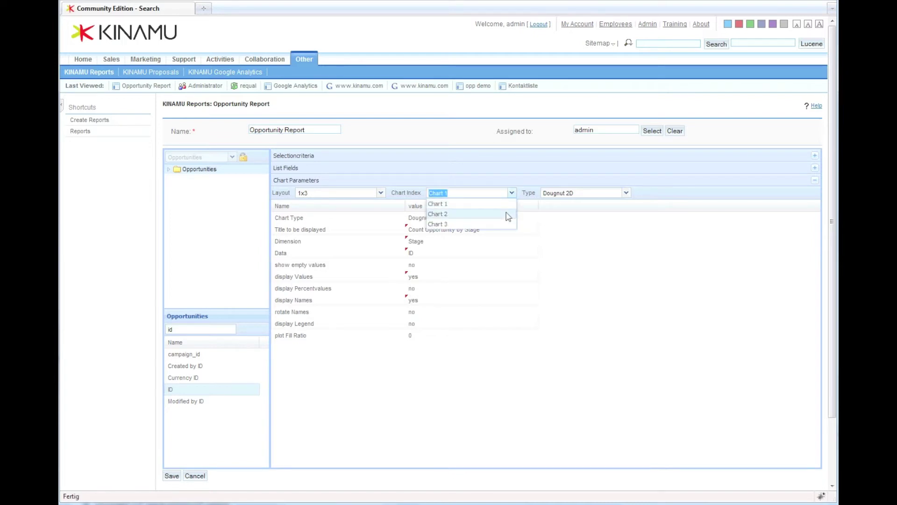
pyautogui.click(507, 214)
pyautogui.click(625, 193)
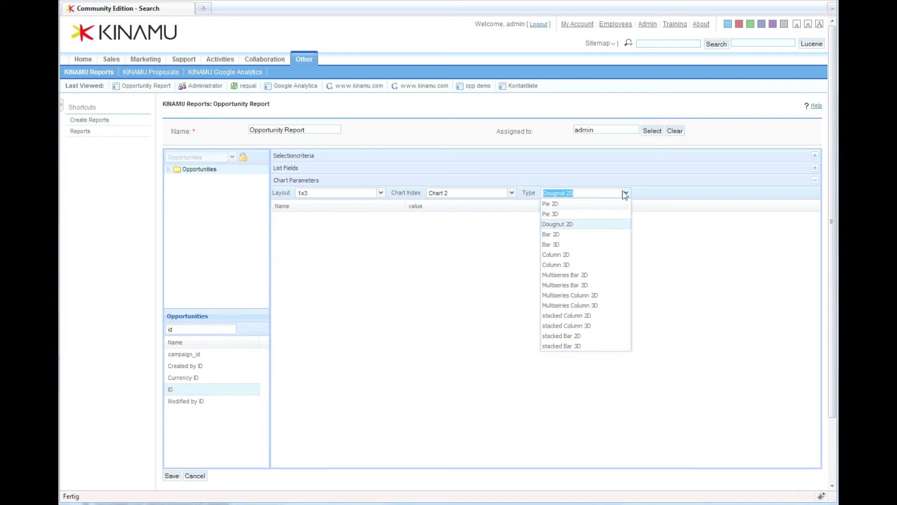
pyautogui.click(594, 238)
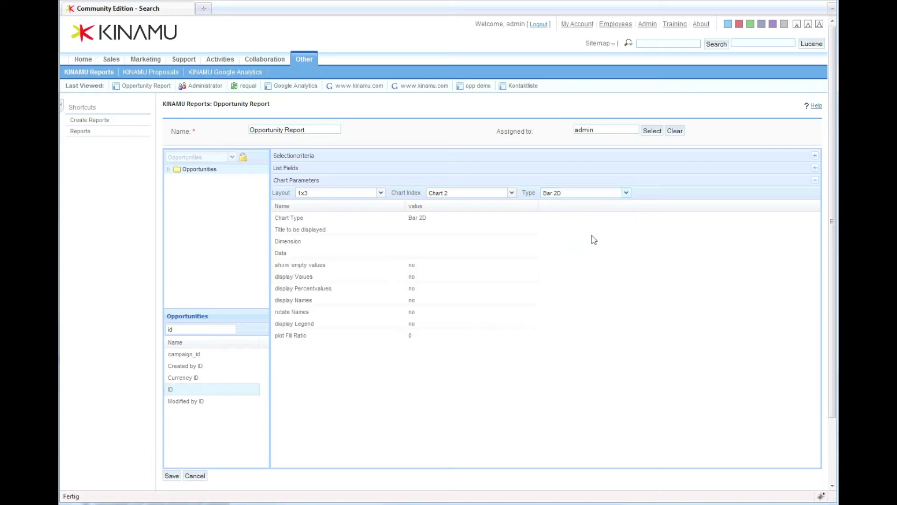
pyautogui.click(485, 230)
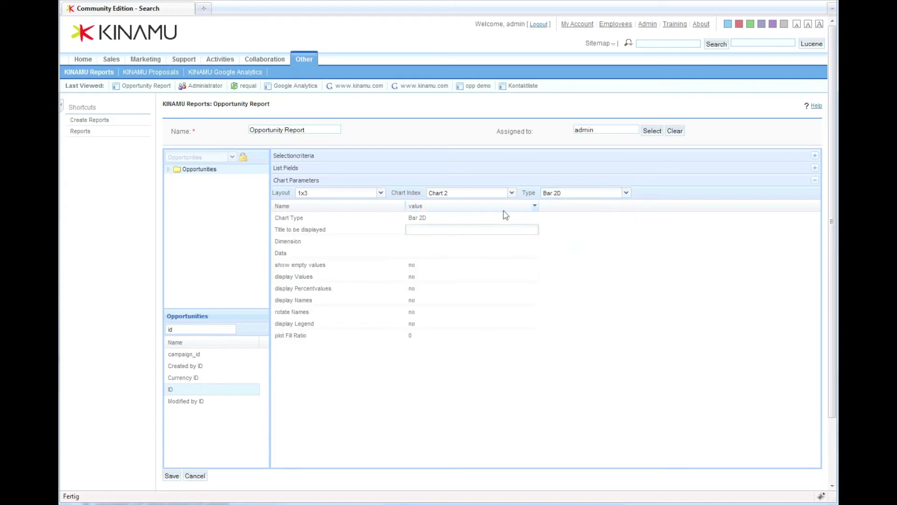
pyautogui.write('Total by Stage')
# Set Chart 2's dimension to Stage and its data to total.
pyautogui.click(477, 242)
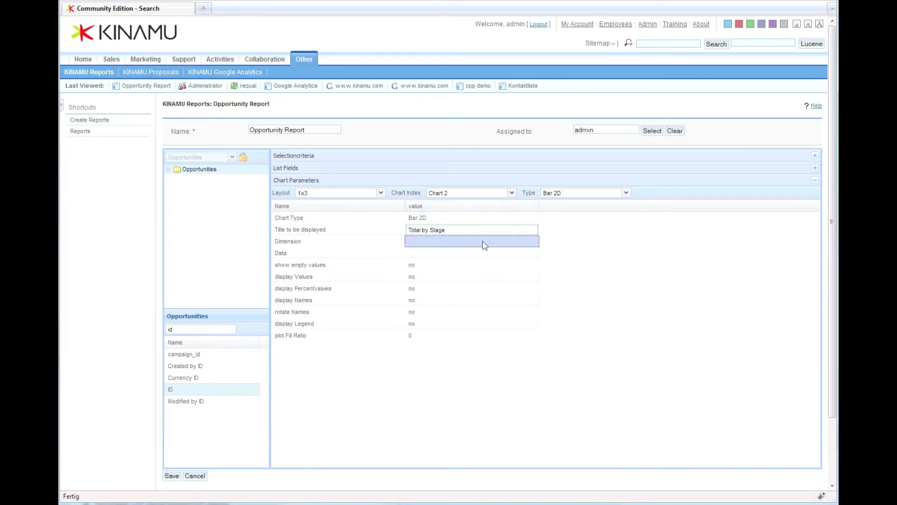
pyautogui.click(533, 243)
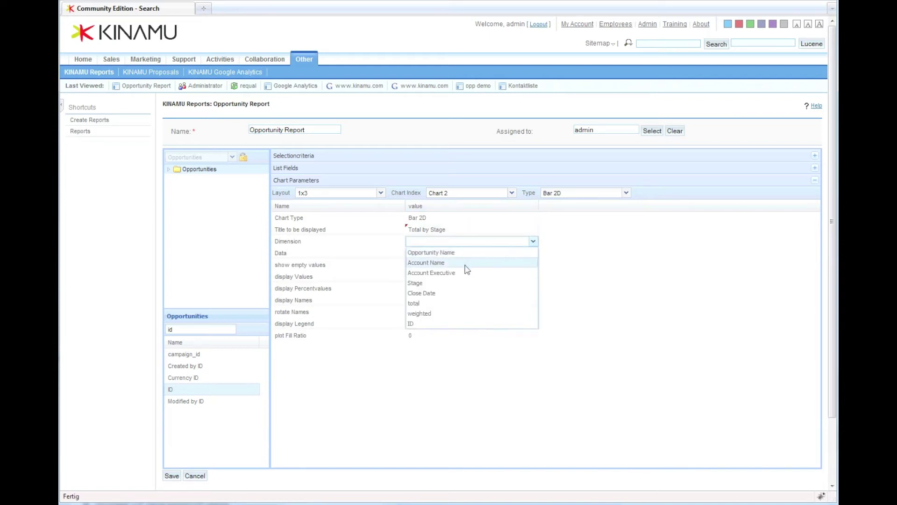
pyautogui.click(461, 283)
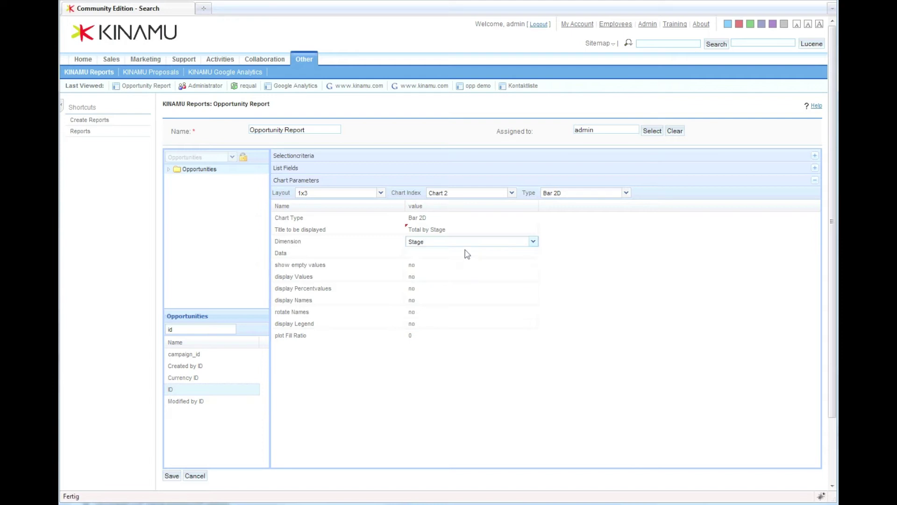
pyautogui.click(467, 253)
pyautogui.click(533, 255)
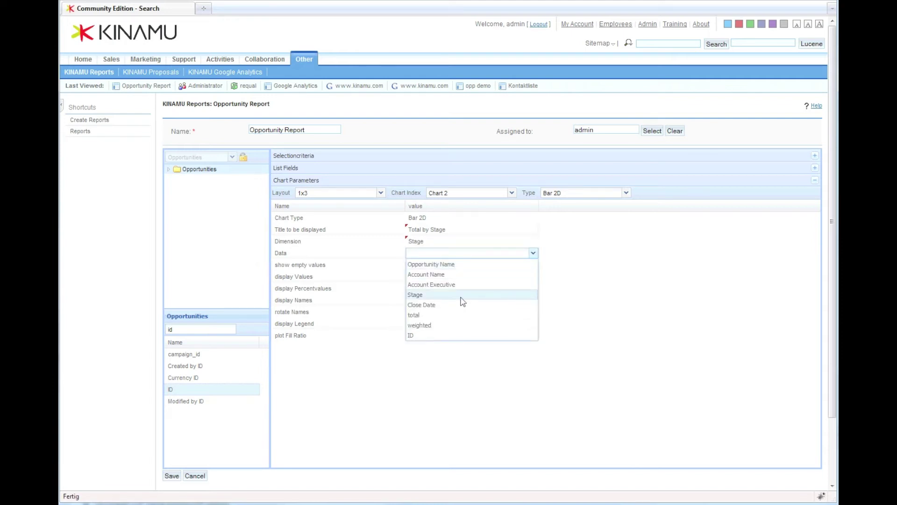
pyautogui.click(459, 319)
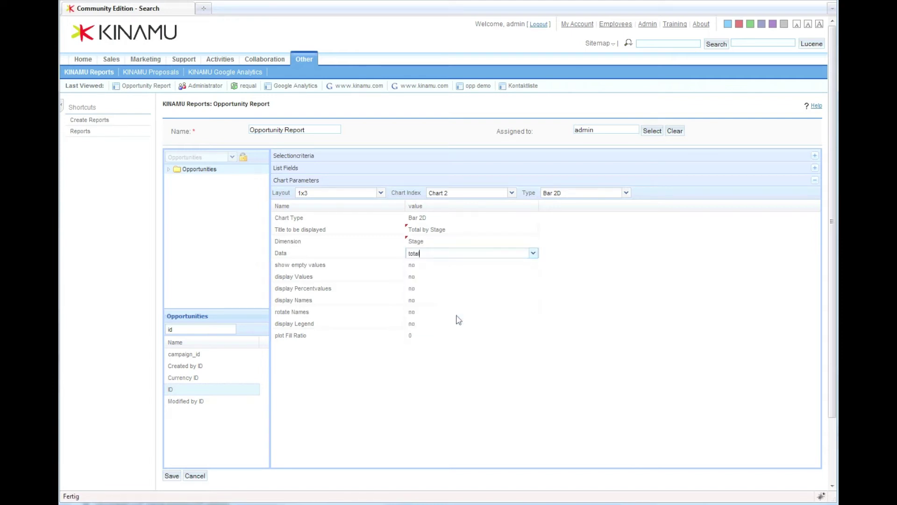
# Turn on show empty values, display Values and display Names for Chart 2.
pyautogui.click(457, 269)
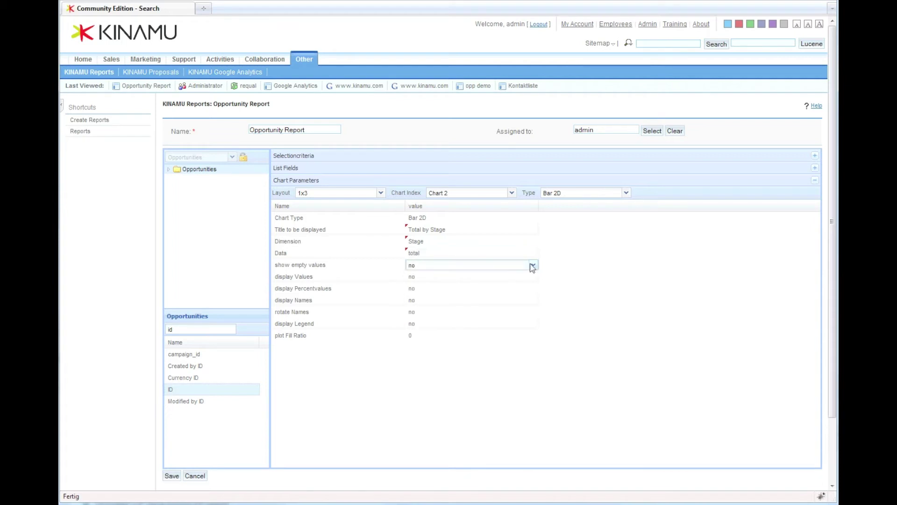
pyautogui.click(533, 264)
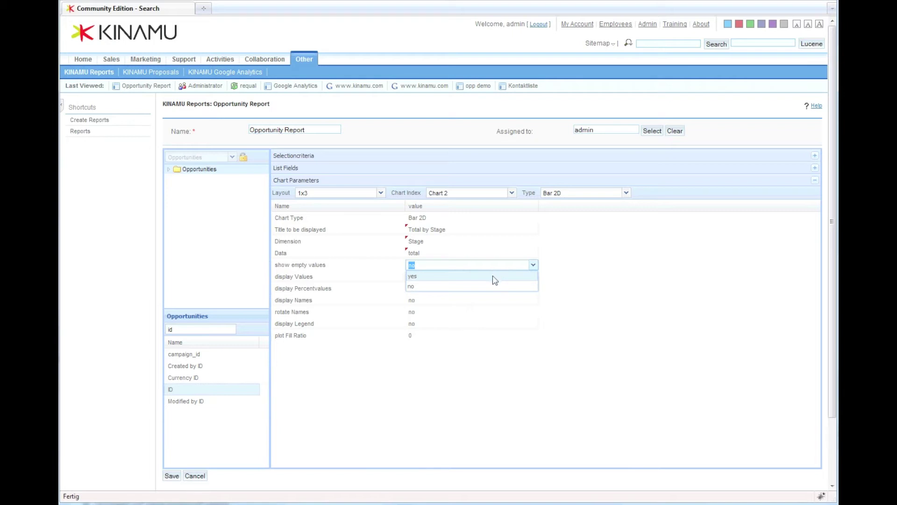
pyautogui.click(493, 275)
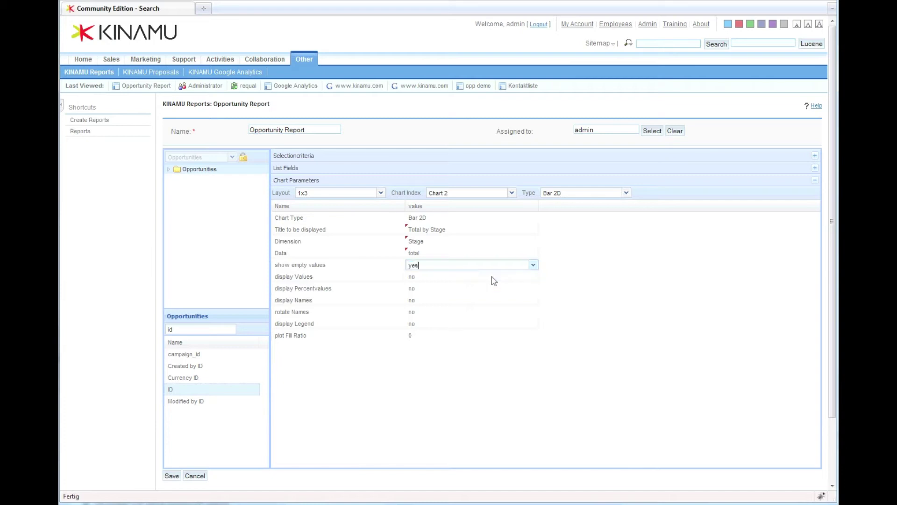
pyautogui.click(495, 283)
pyautogui.click(528, 277)
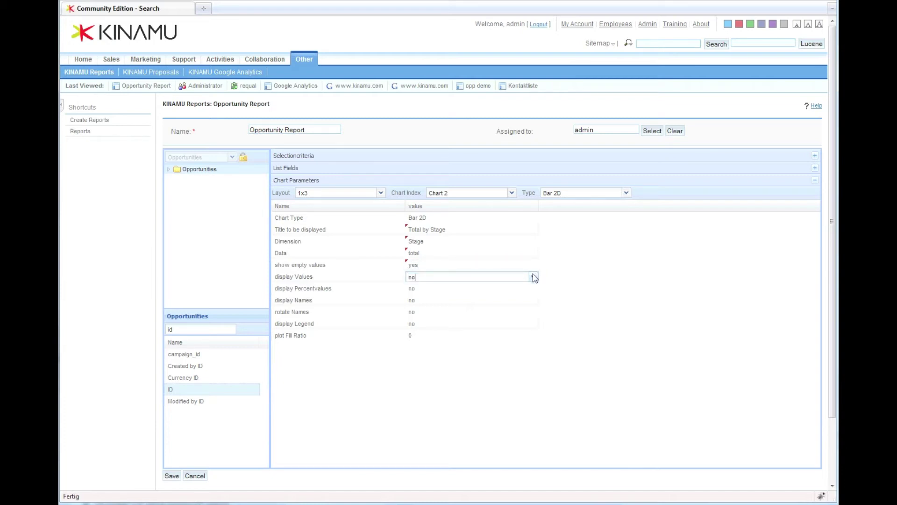
pyautogui.click(532, 276)
pyautogui.click(523, 295)
pyautogui.click(502, 300)
pyautogui.click(526, 300)
pyautogui.click(533, 300)
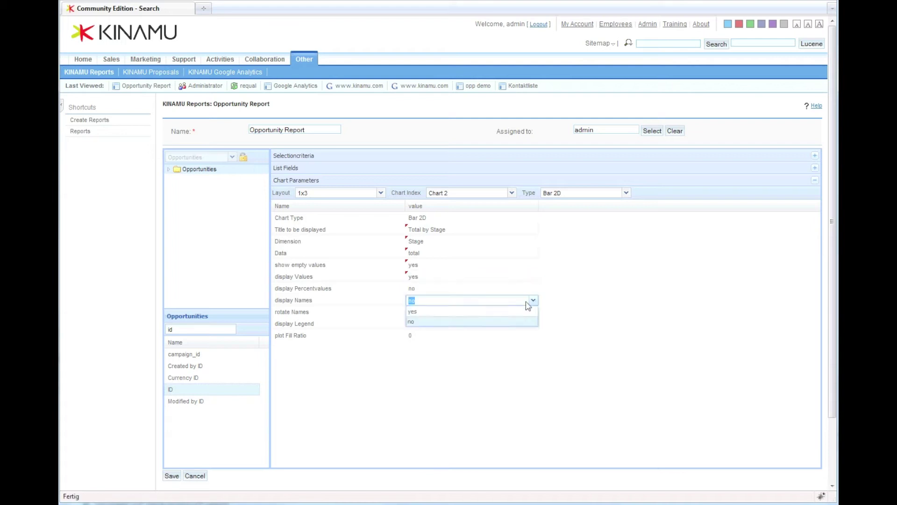
pyautogui.click(500, 311)
# Set Chart 2's plot Fill Ratio to 100, then select Chart 3 for configuration.
pyautogui.click(435, 336)
pyautogui.click(422, 339)
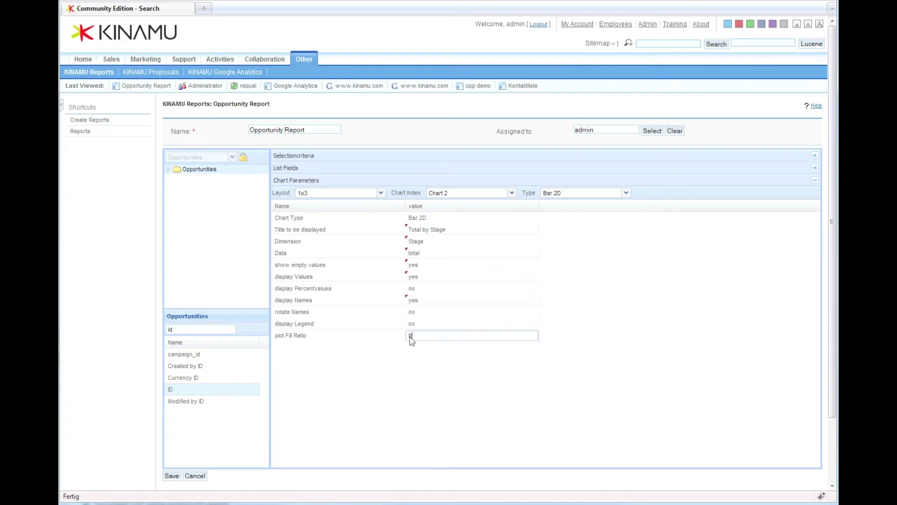
pyautogui.doubleClick(422, 338)
pyautogui.write('100')
pyautogui.click(419, 398)
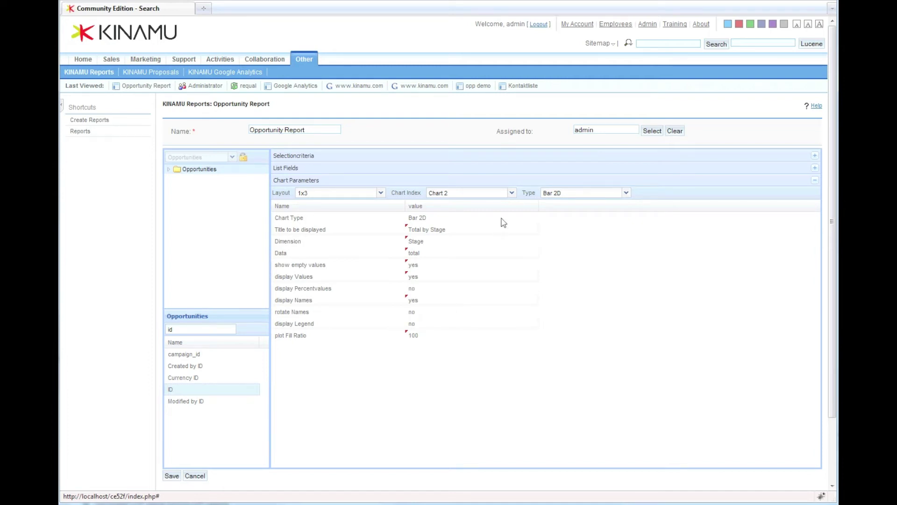
pyautogui.click(512, 193)
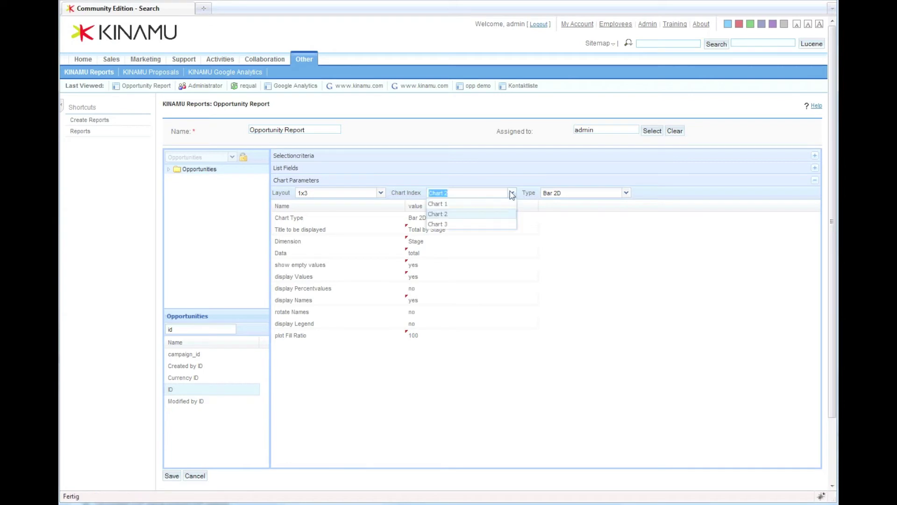
pyautogui.click(496, 224)
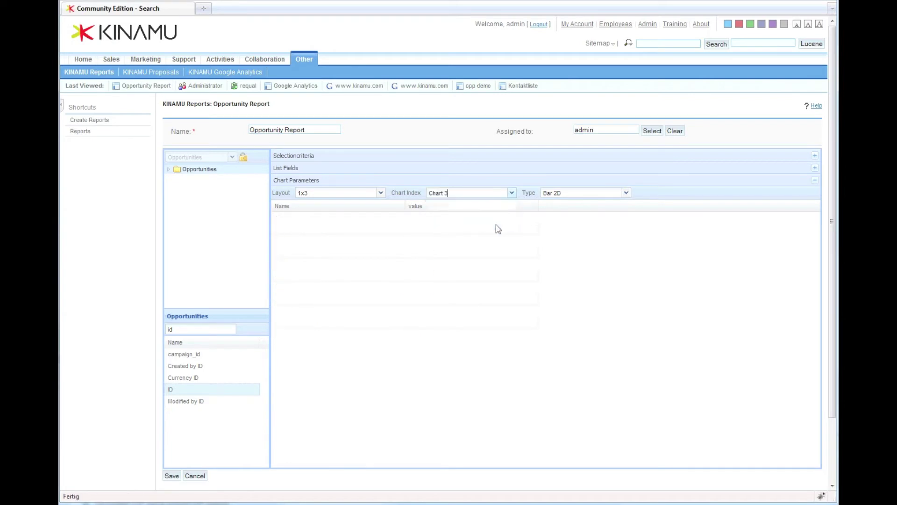
# Make Chart 3 a Pie 2D titled 'Total by AE'.
pyautogui.click(625, 194)
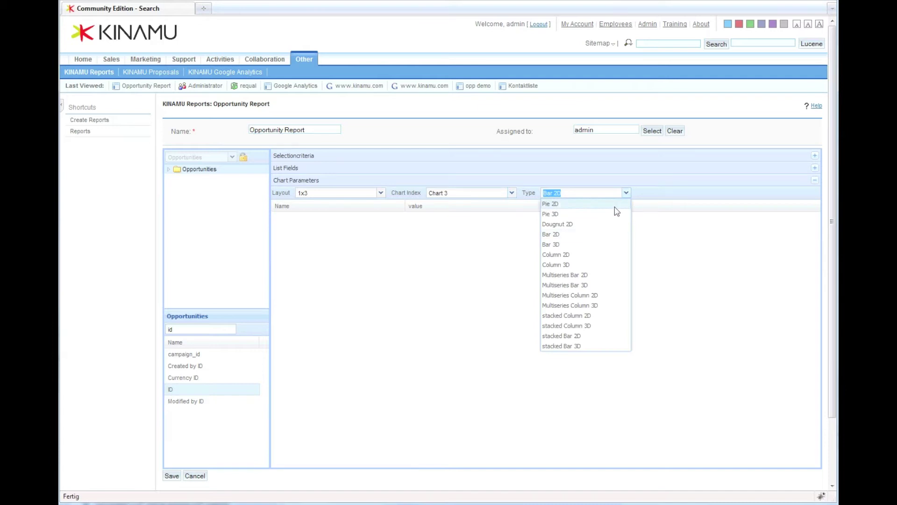
pyautogui.click(615, 206)
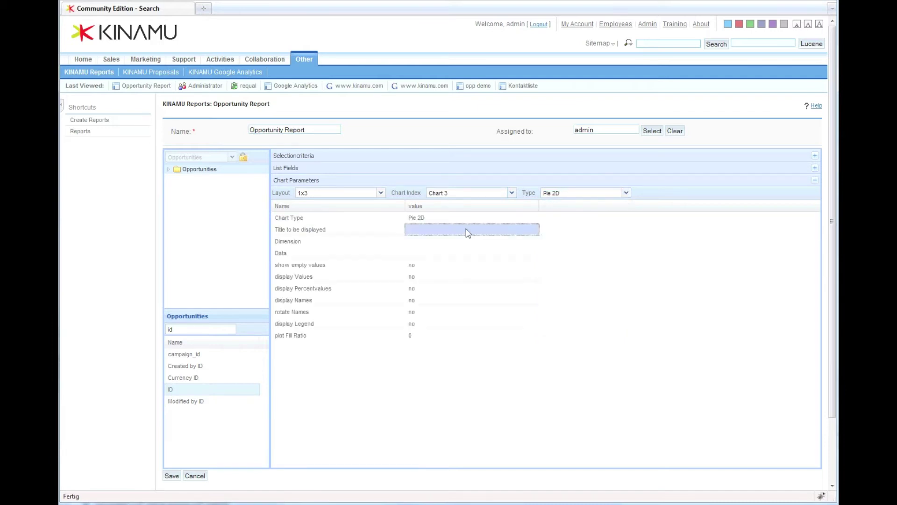
pyautogui.click(468, 232)
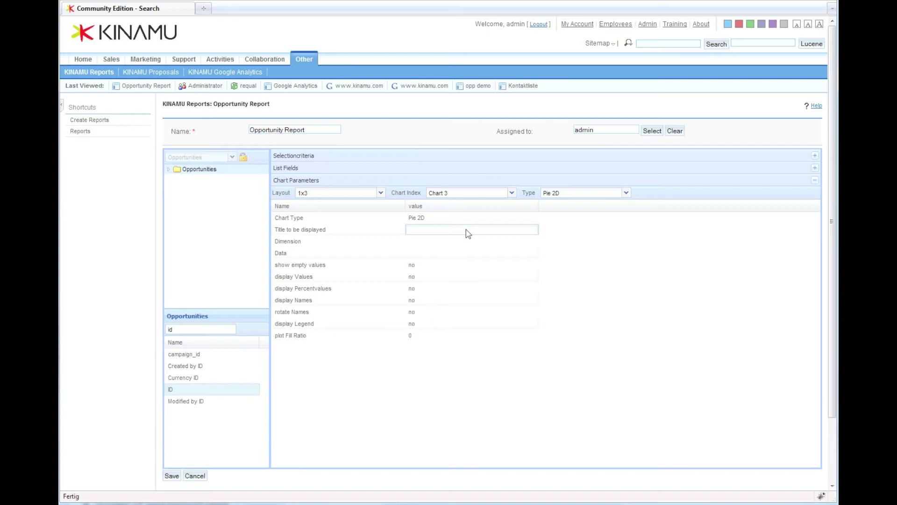
pyautogui.write('Total by AE')
# Set the pie's dimension to Account Executive and its data to total.
pyautogui.click(459, 242)
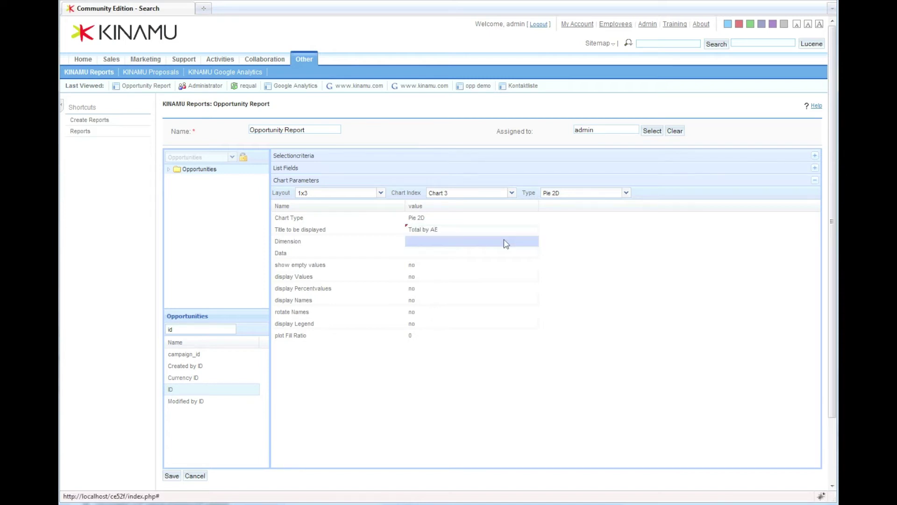
pyautogui.click(533, 241)
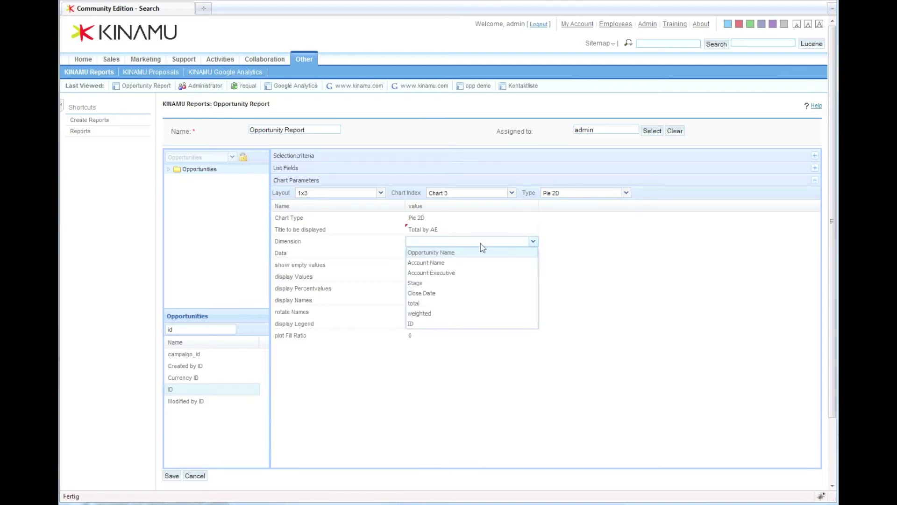
pyautogui.click(468, 272)
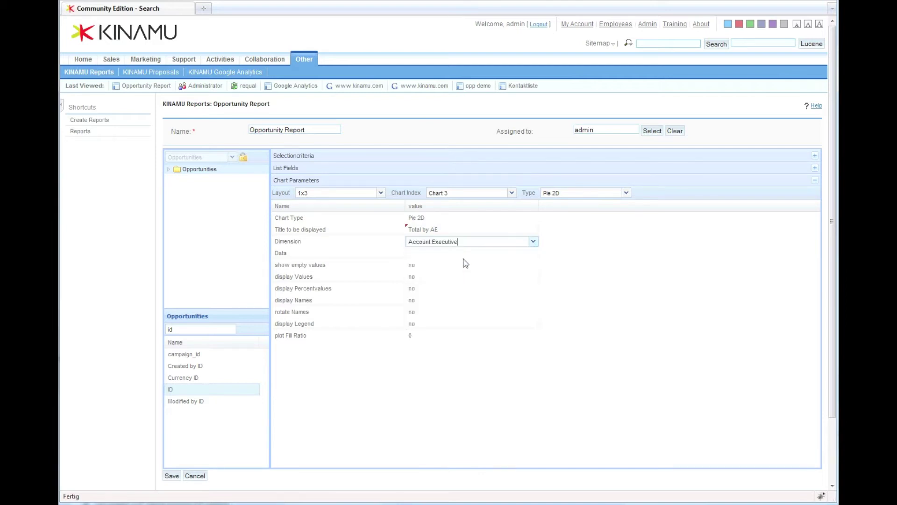
pyautogui.click(465, 253)
pyautogui.click(533, 253)
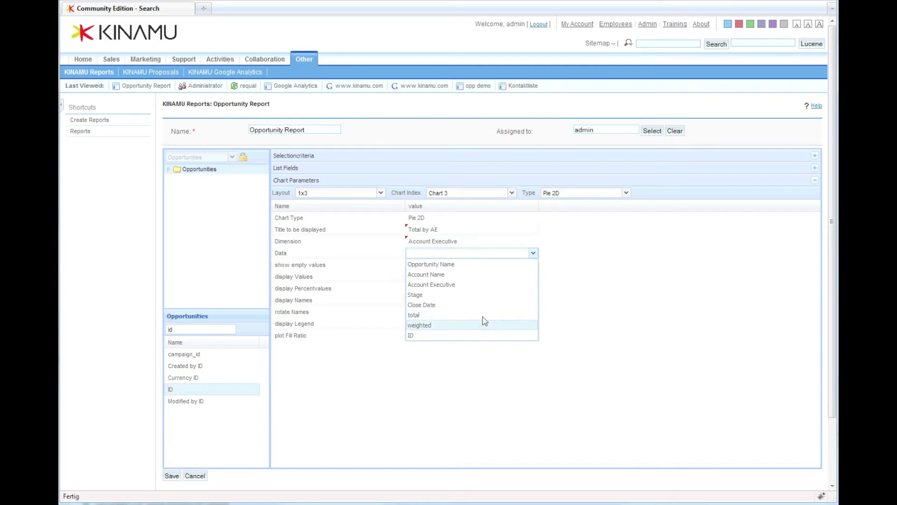
pyautogui.click(480, 315)
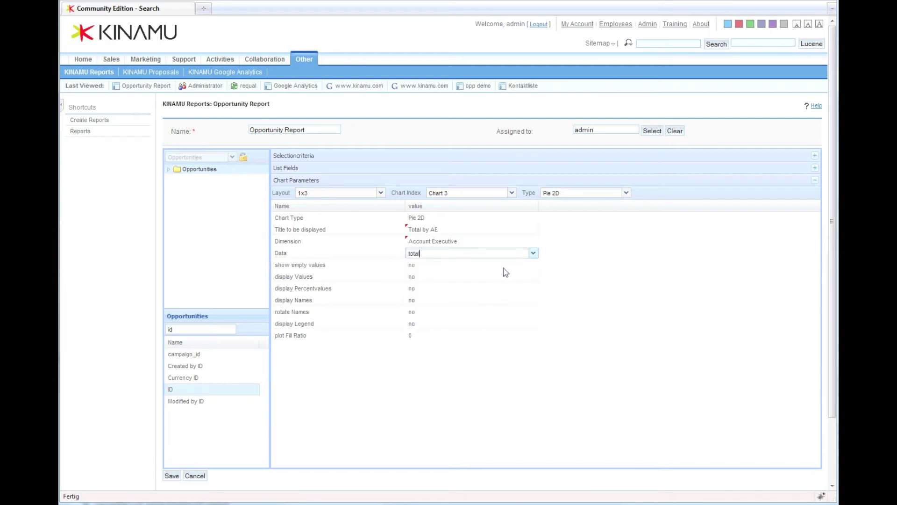
# Display values and names on the pie, then save the report.
pyautogui.click(516, 279)
pyautogui.click(533, 277)
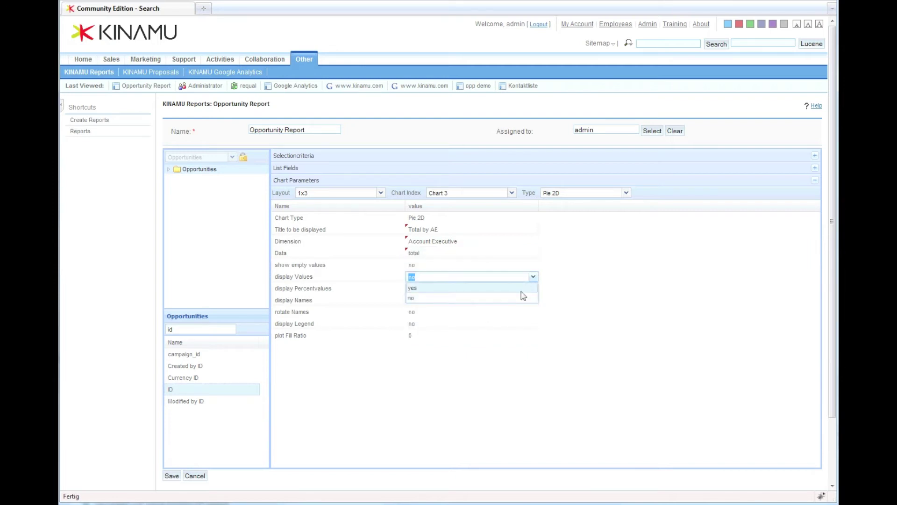
pyautogui.click(520, 289)
pyautogui.click(531, 300)
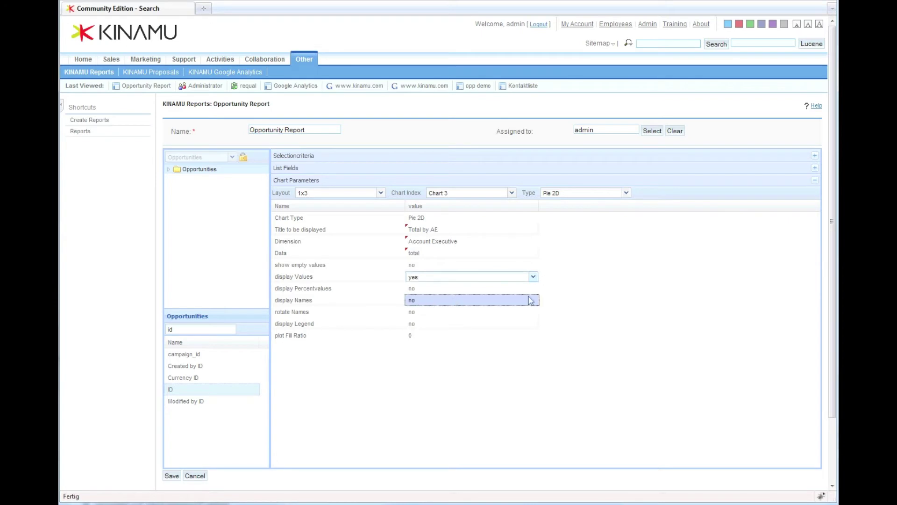
pyautogui.click(533, 300)
pyautogui.click(504, 311)
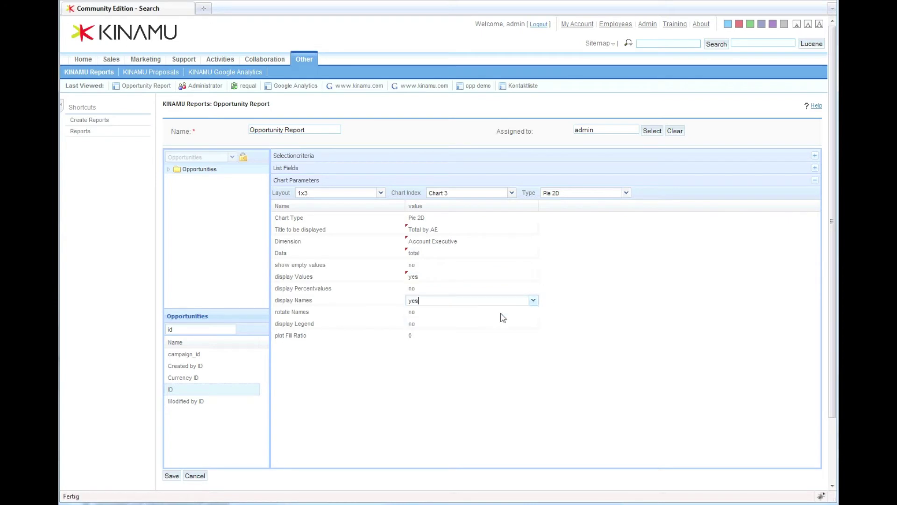
pyautogui.click(481, 383)
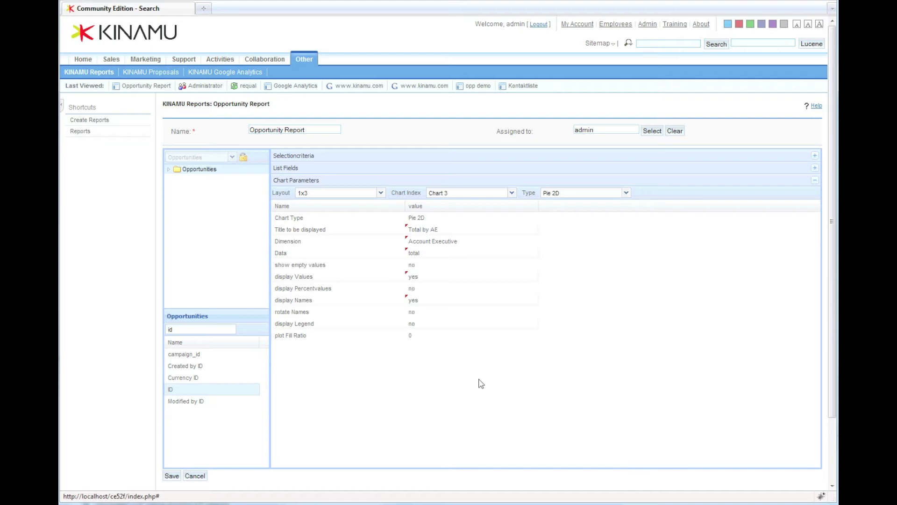
pyautogui.click(172, 476)
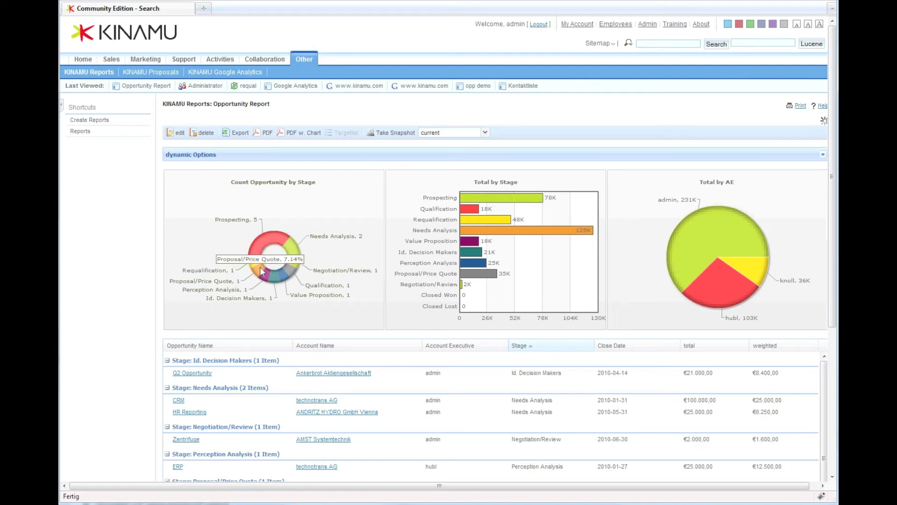
# Enable rotation on the Total by AE pie, spin hubl's slice top-left, and pull out a donut slice.
pyautogui.moveTo(240, 226)
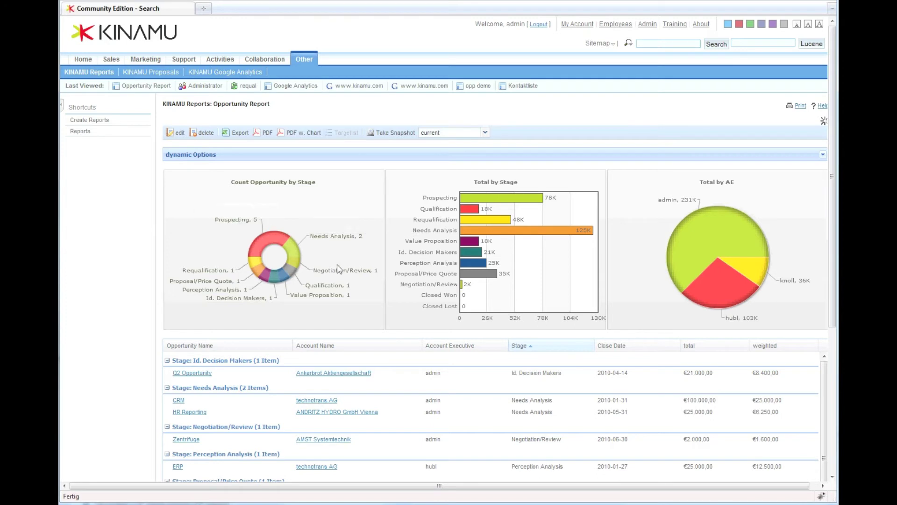
pyautogui.moveTo(234, 273)
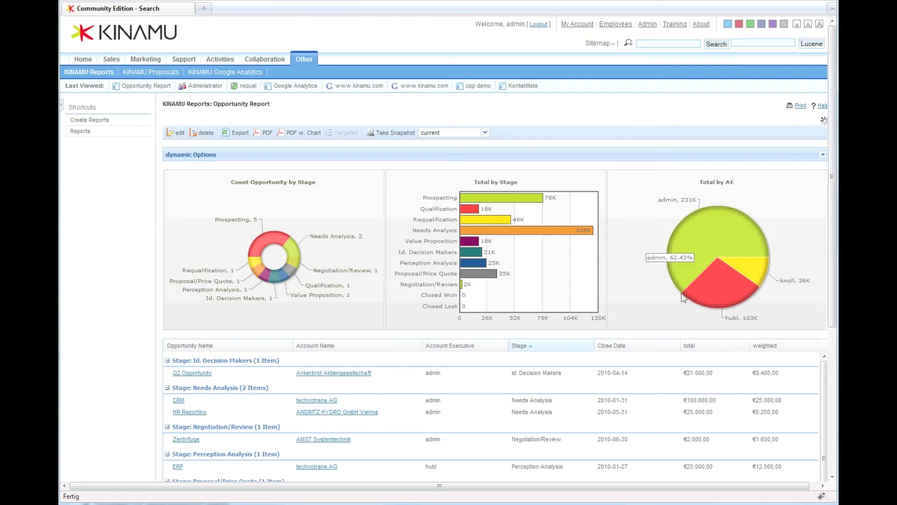
pyautogui.moveTo(714, 233)
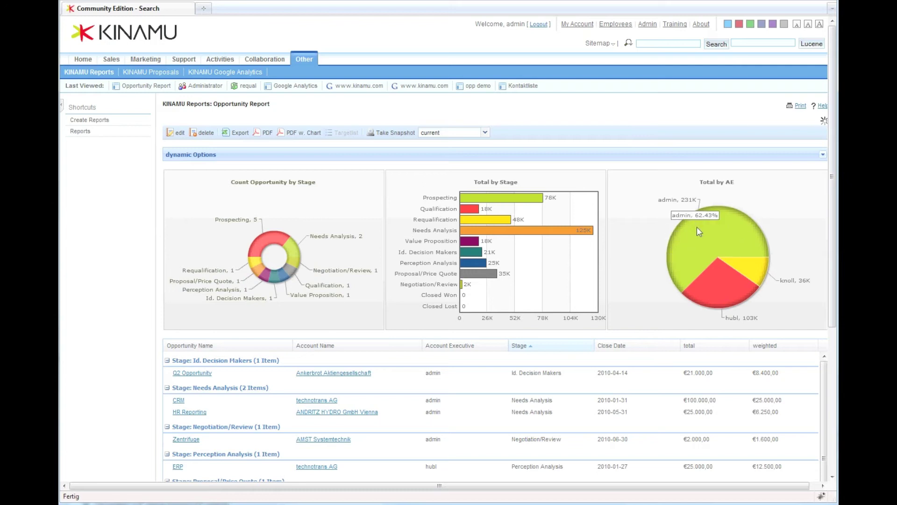
pyautogui.rightClick(720, 222)
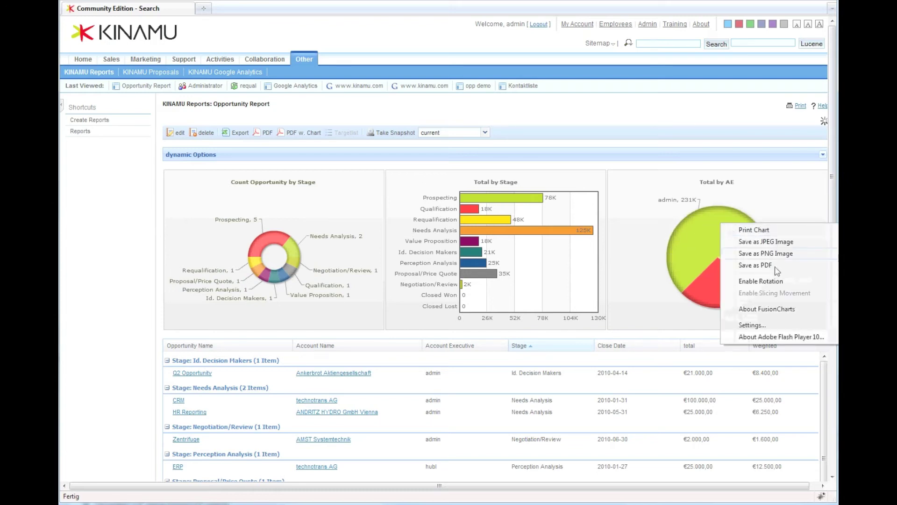
pyautogui.click(761, 281)
pyautogui.moveTo(761, 281); pyautogui.dragTo(742, 261)
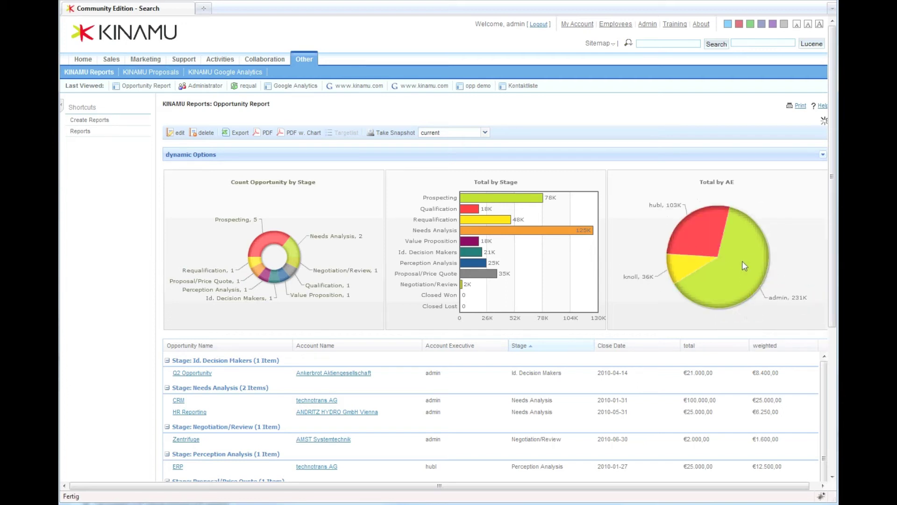
pyautogui.click(279, 234)
# Restore the donut slice, export the report with charts to PDF, and open kinamu_reporter-3.pdf.
pyautogui.click(277, 230)
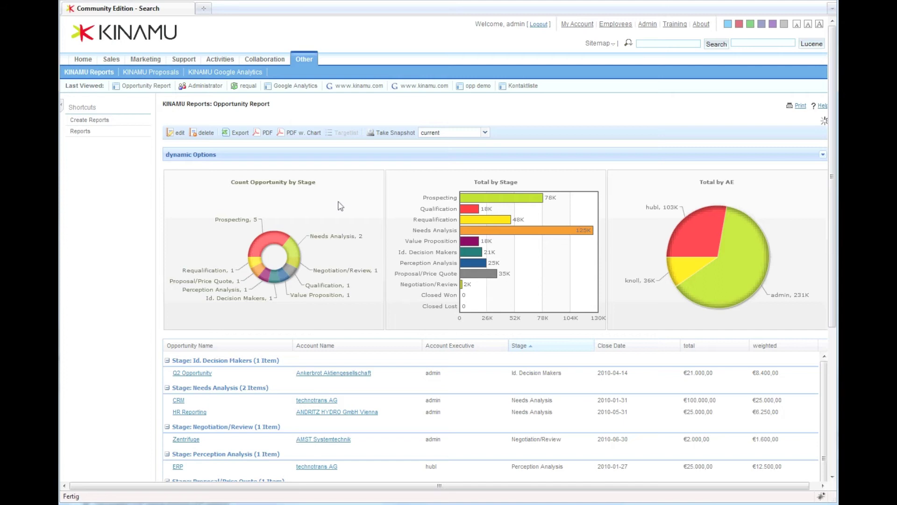
pyautogui.click(303, 134)
pyautogui.click(281, 188)
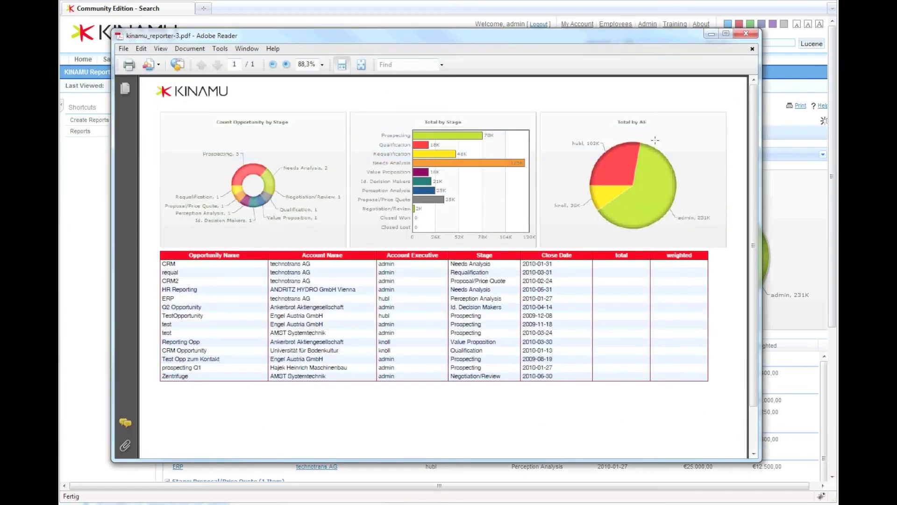
# Close kinamu_reporter-3.pdf in Adobe Reader after reviewing the charts and table.
pyautogui.click(755, 37)
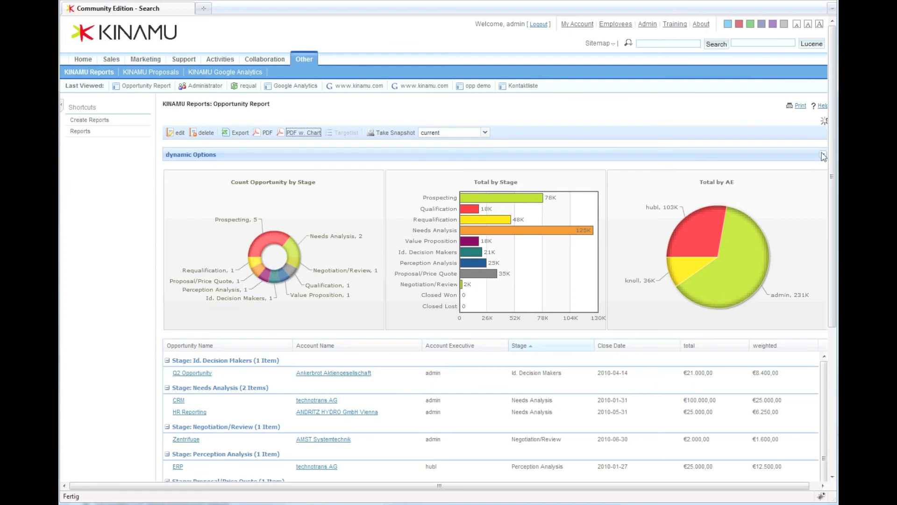
# Filter the report to Assigned to equals knoll.
pyautogui.click(824, 156)
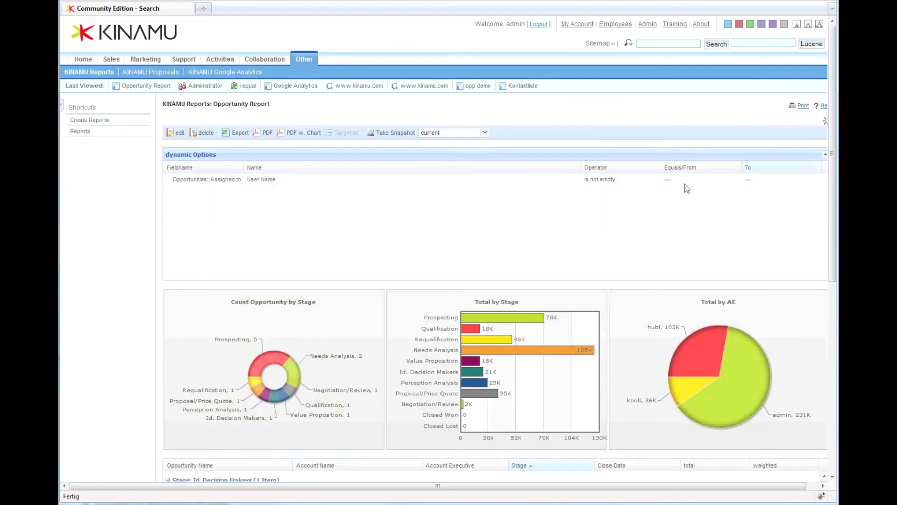
pyautogui.click(648, 182)
pyautogui.click(655, 180)
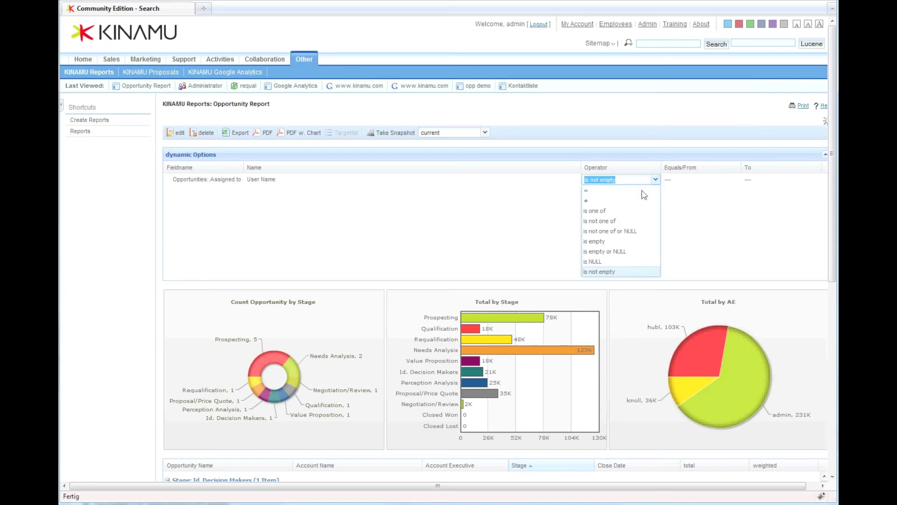
pyautogui.click(641, 190)
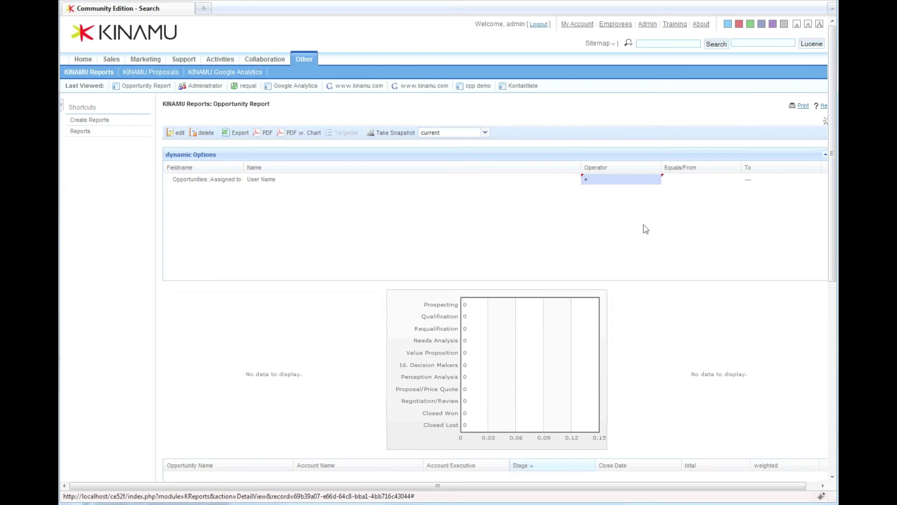
pyautogui.click(734, 183)
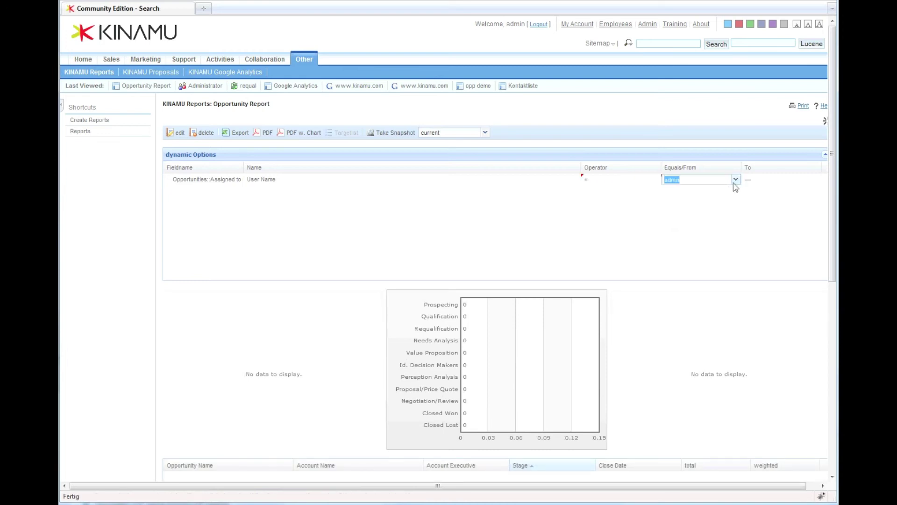
pyautogui.click(735, 180)
pyautogui.click(729, 201)
pyautogui.click(708, 223)
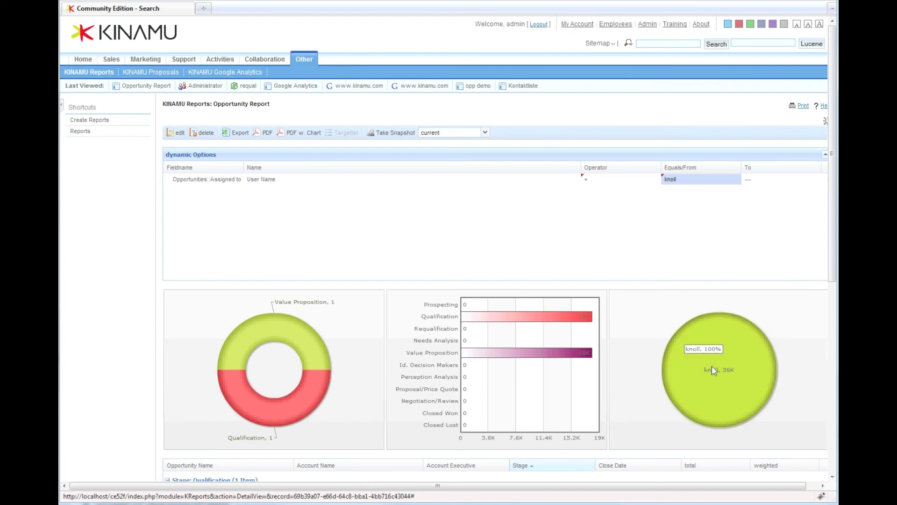
# Try admin as the filter value, then switch the operator to 'is one of' and open the value picker.
pyautogui.click(652, 182)
pyautogui.click(710, 183)
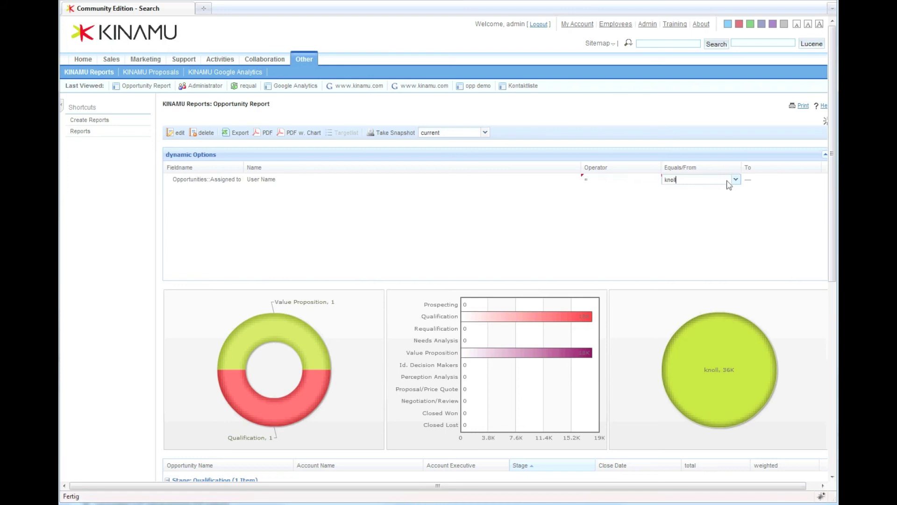
pyautogui.click(735, 180)
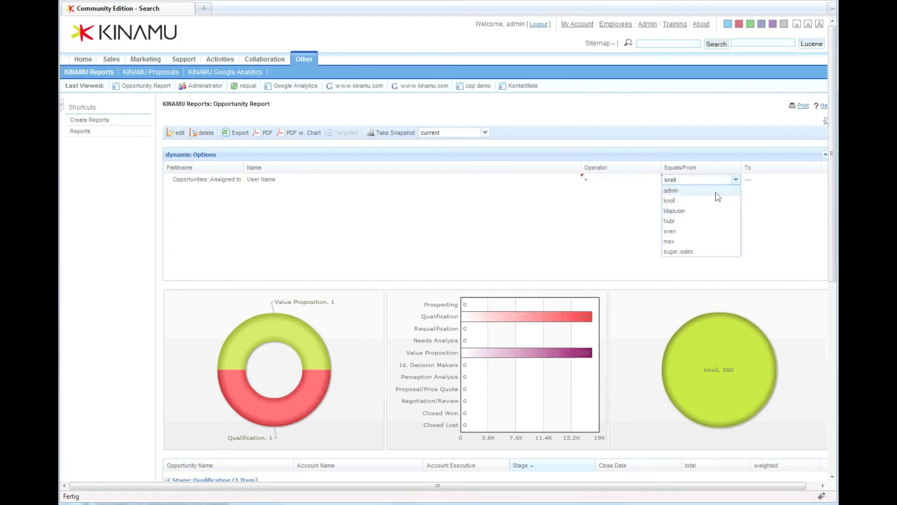
pyautogui.click(716, 191)
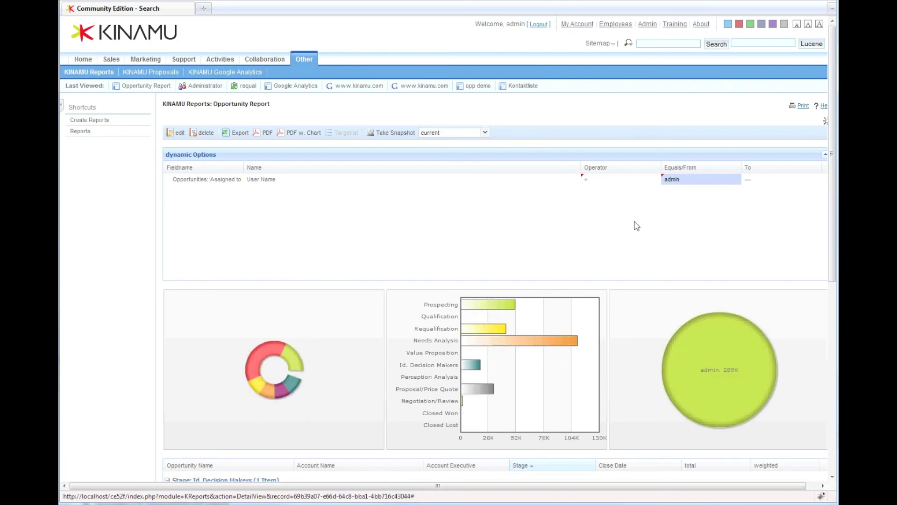
pyautogui.click(732, 182)
pyautogui.click(649, 182)
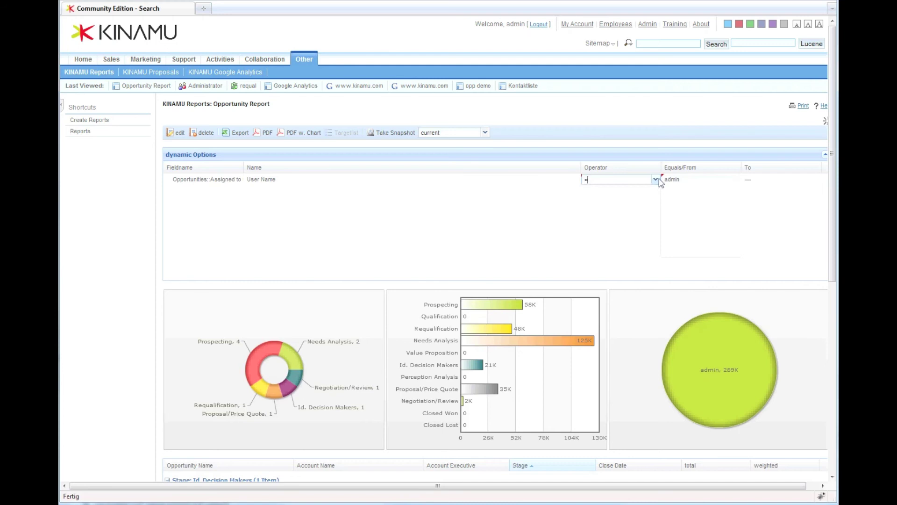
pyautogui.click(656, 179)
pyautogui.click(649, 212)
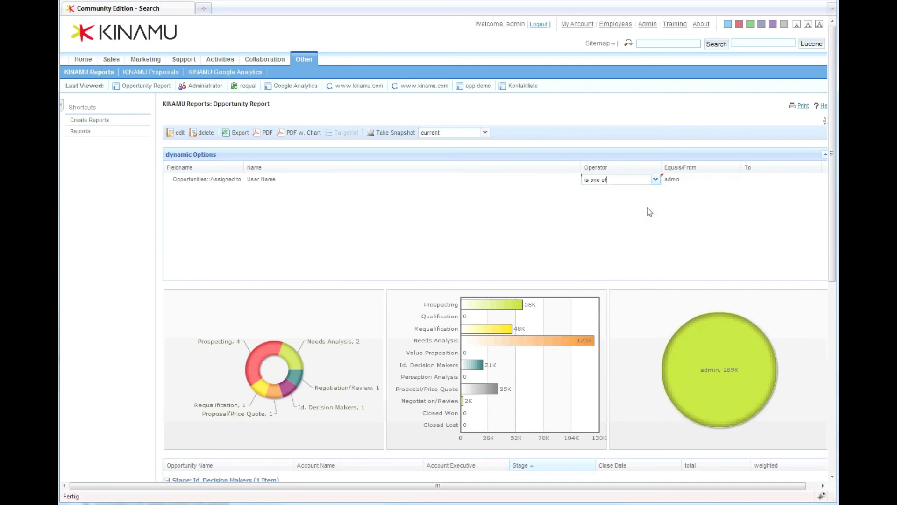
pyautogui.click(709, 185)
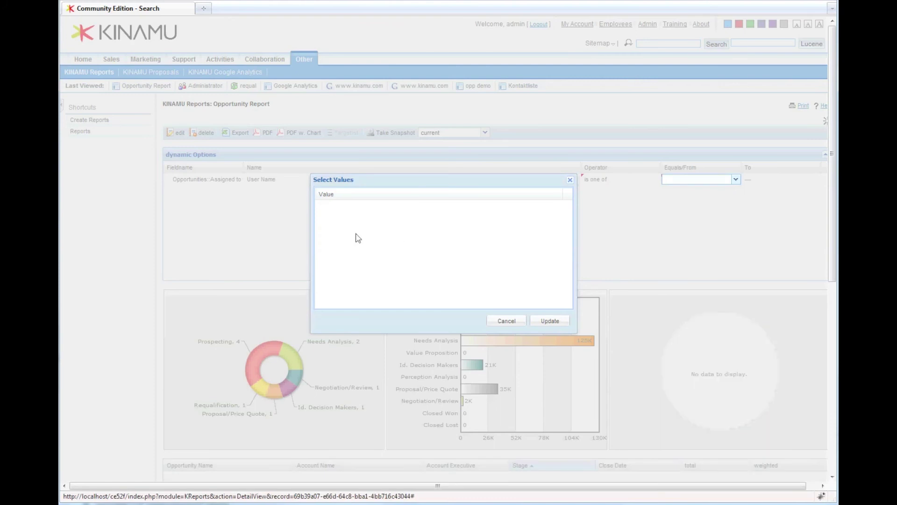
pyautogui.click(341, 220)
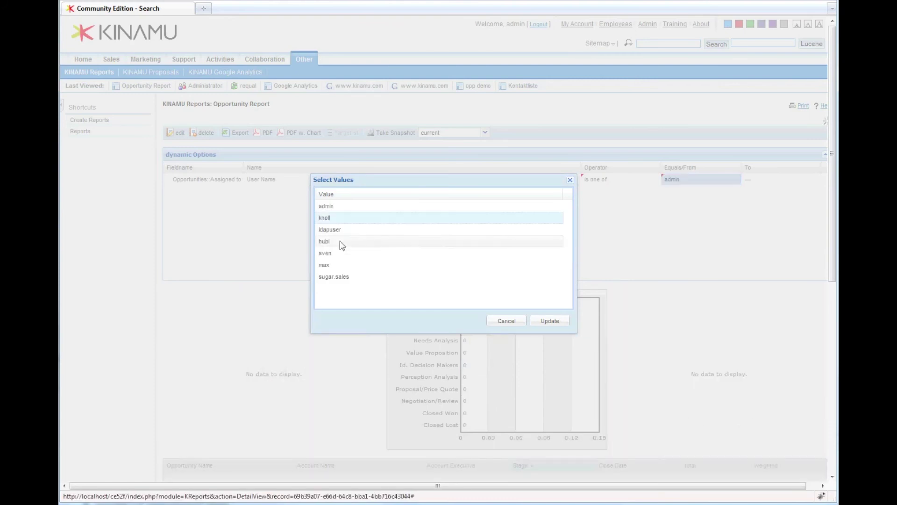
pyautogui.keyDown('ctrl'); pyautogui.click(341, 243); pyautogui.keyUp('ctrl')
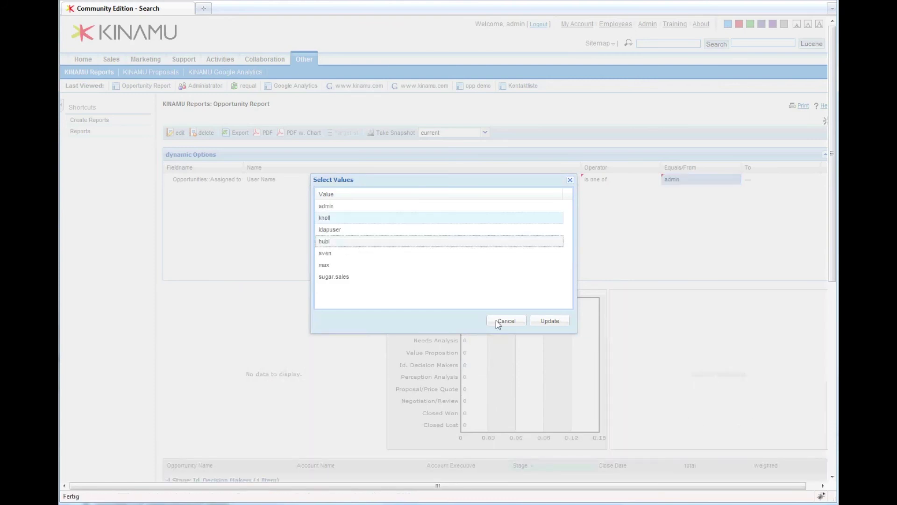
pyautogui.click(549, 322)
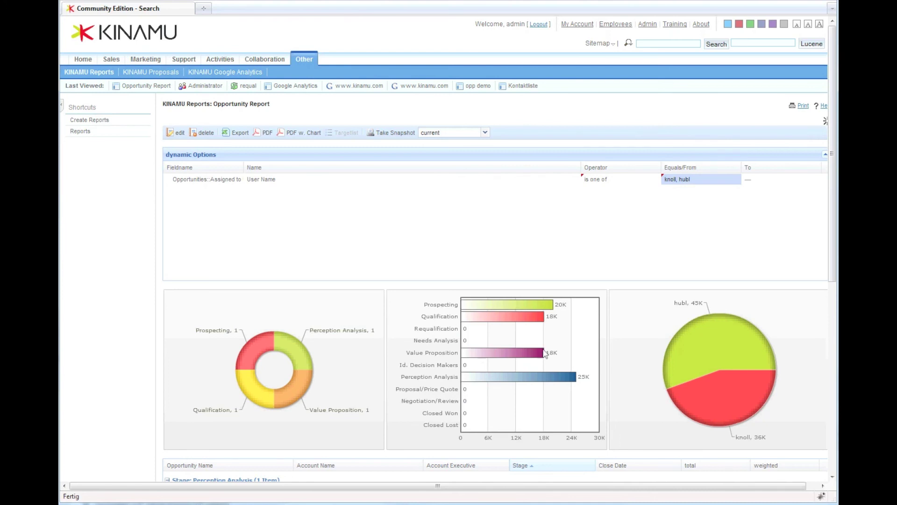
# Reset the operator to 'is not empty', collapse dynamic Options, and return to the home page.
pyautogui.click(653, 182)
pyautogui.click(655, 179)
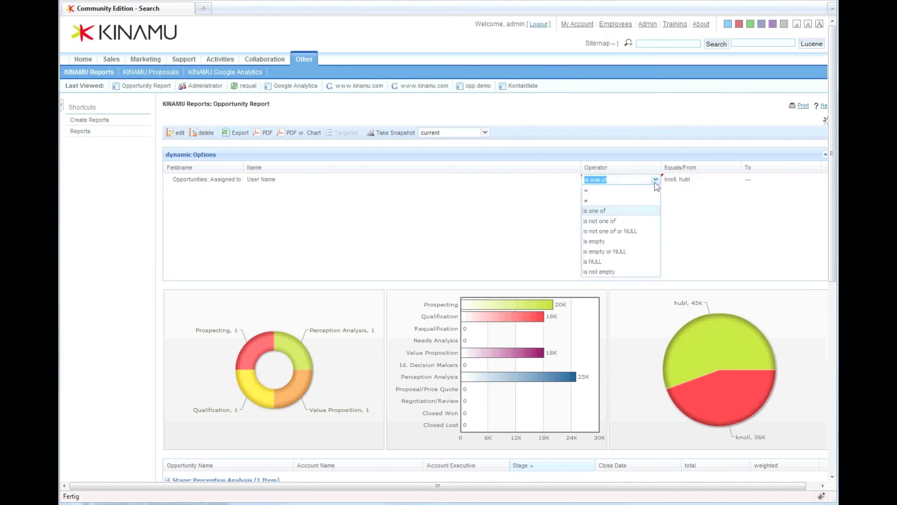
pyautogui.click(628, 272)
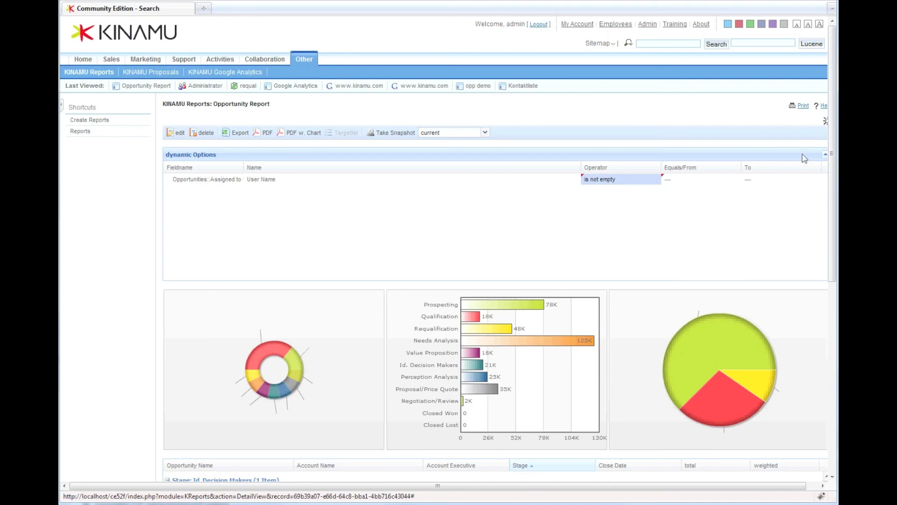
pyautogui.click(824, 155)
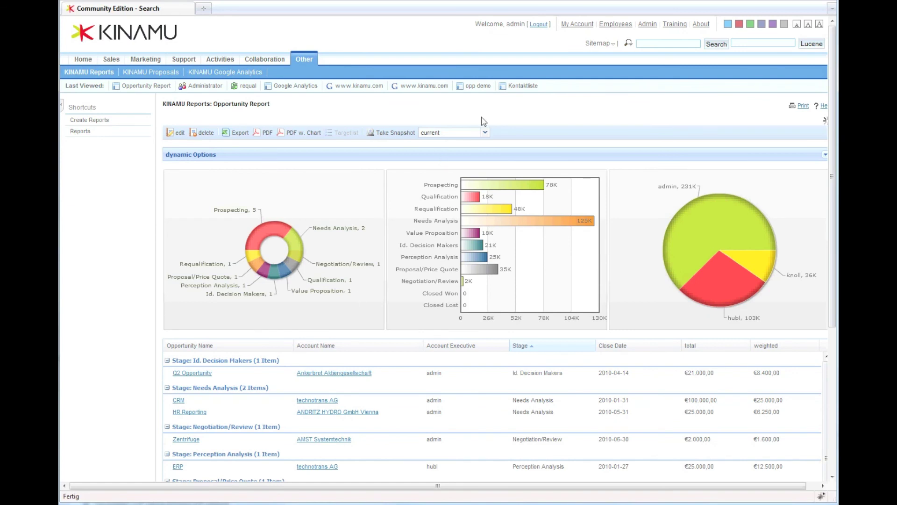
pyautogui.click(81, 58)
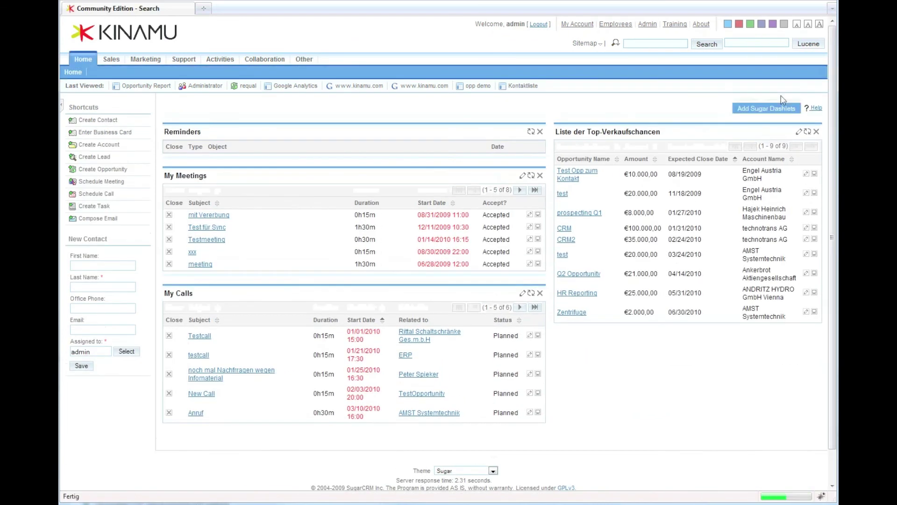
# Add a KINAMU Charts! dashlet to the top of the home dashboard from the dashlet catalogue.
pyautogui.click(776, 110)
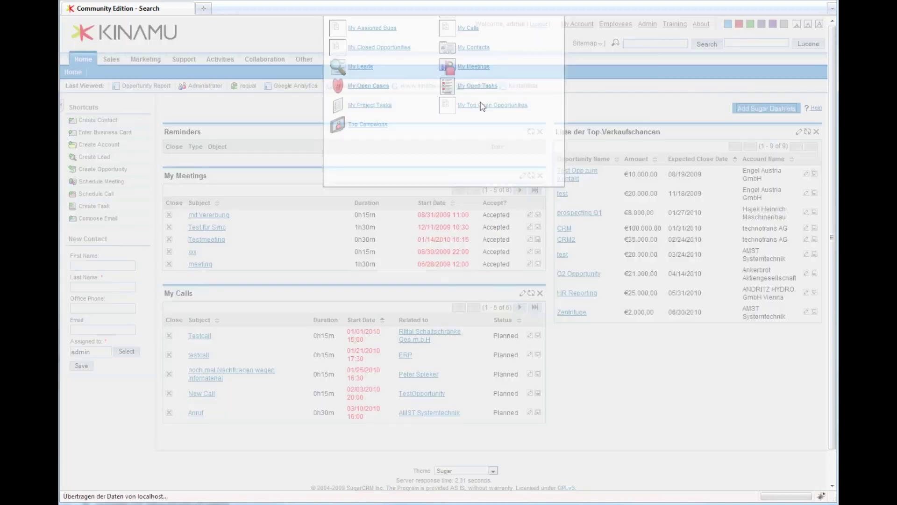
pyautogui.click(372, 124)
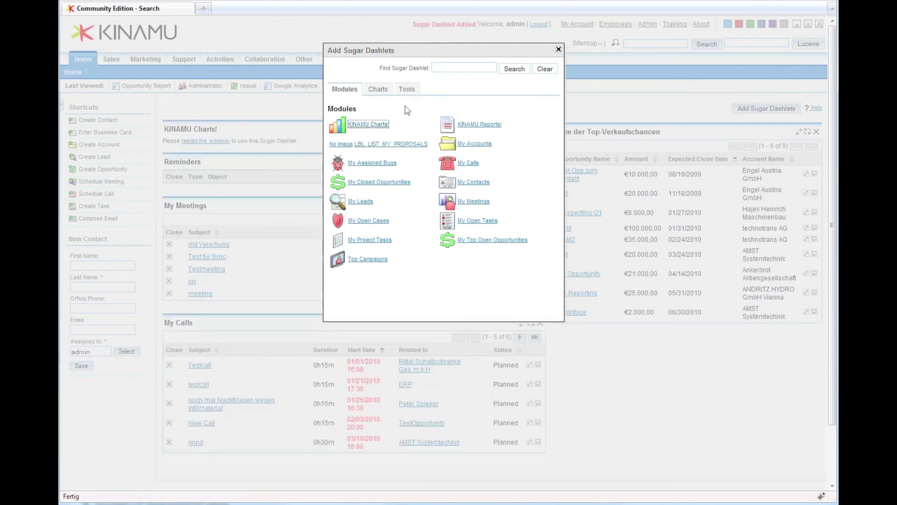
pyautogui.click(559, 49)
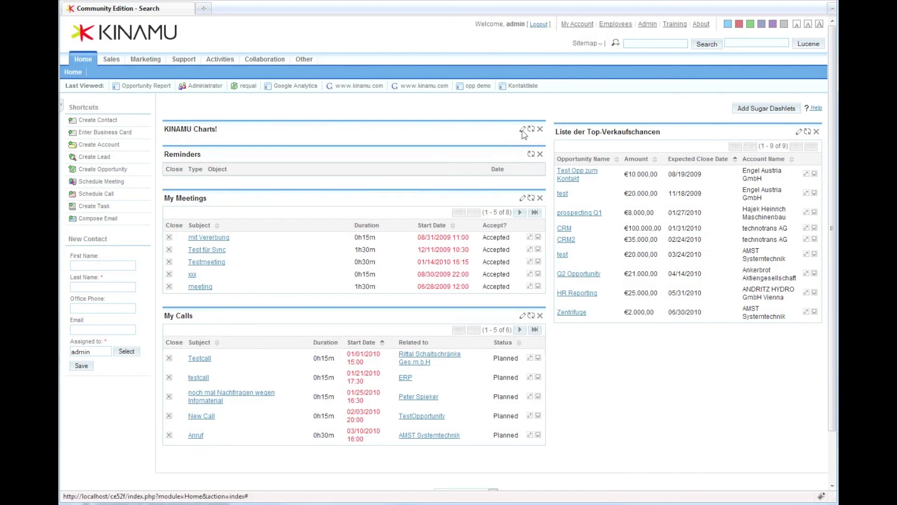
# Set the KINAMU Charts! dashlet to show 'Opportunity Report' and save its options.
pyautogui.click(522, 129)
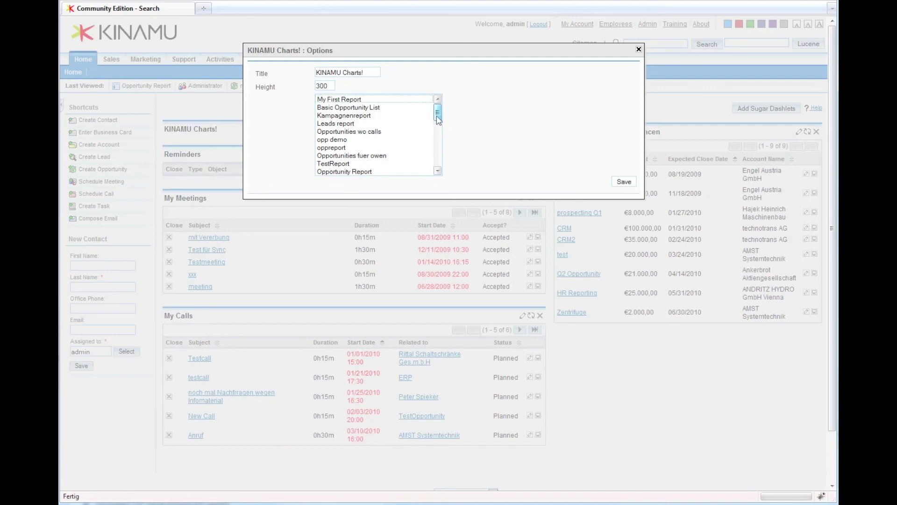
pyautogui.scroll(-1, 395, 150)
pyautogui.click(394, 146)
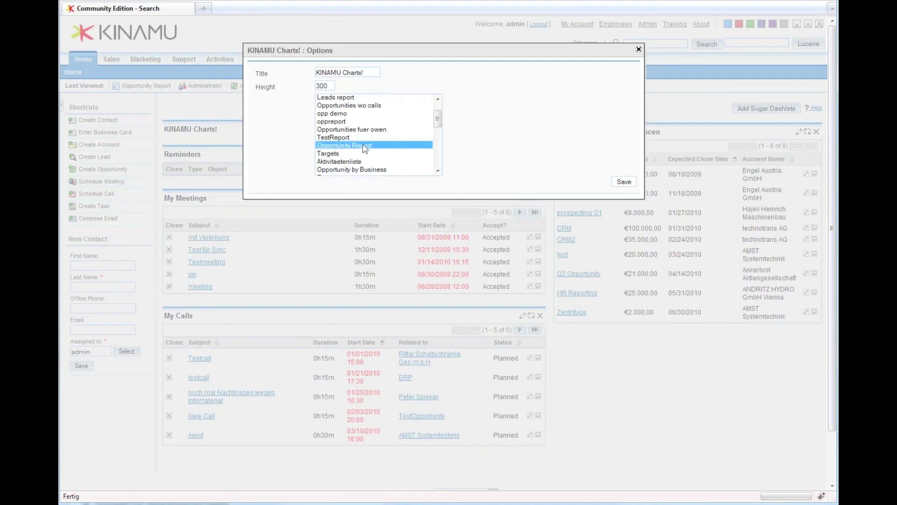
pyautogui.click(624, 182)
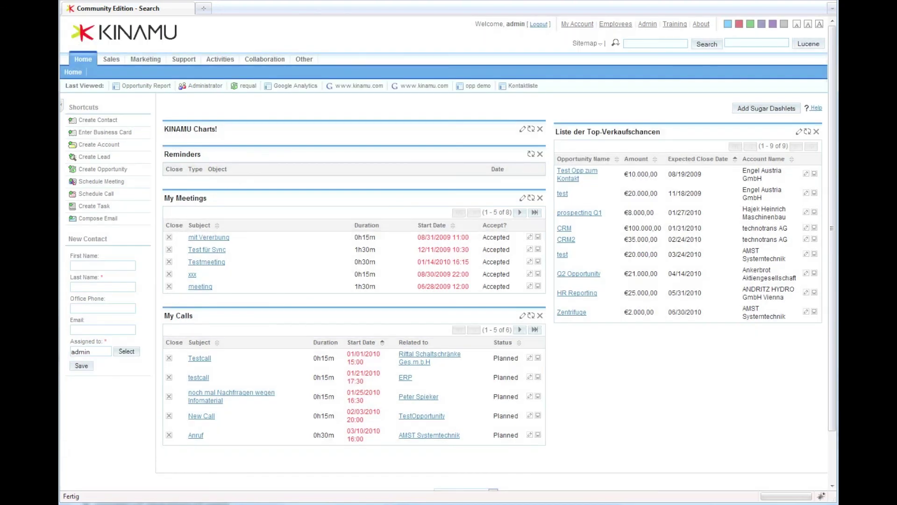